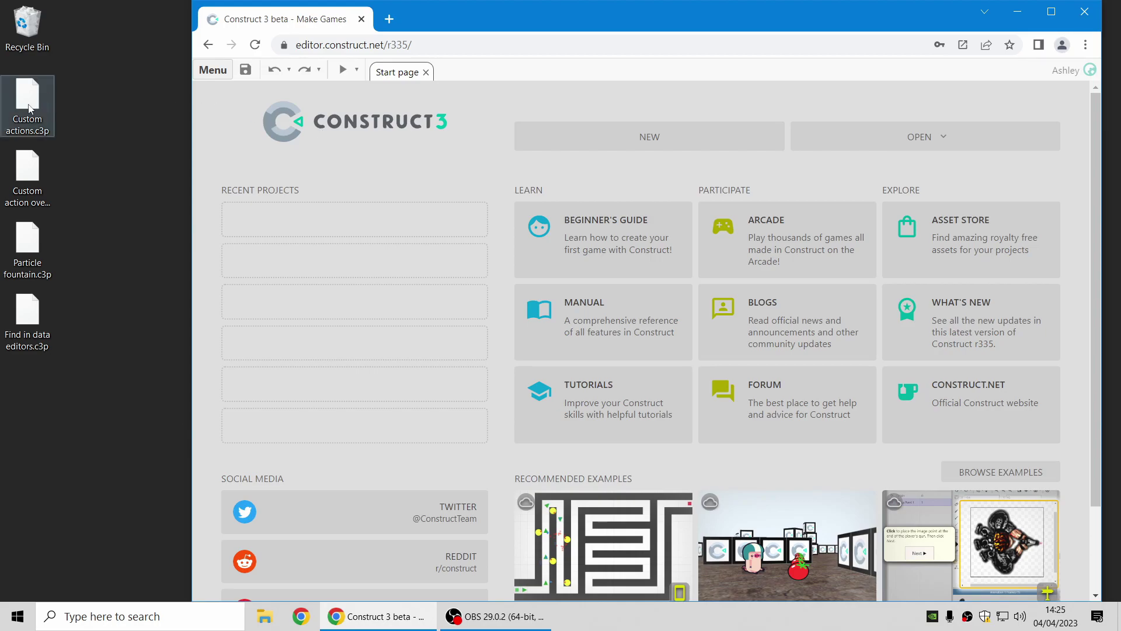
Step: Open Custom actions.c3p by dragging it onto the Start page, then bring up the event sheet's add menu
left_click(42, 111)
left_click_drag(41, 111, 671, 263)
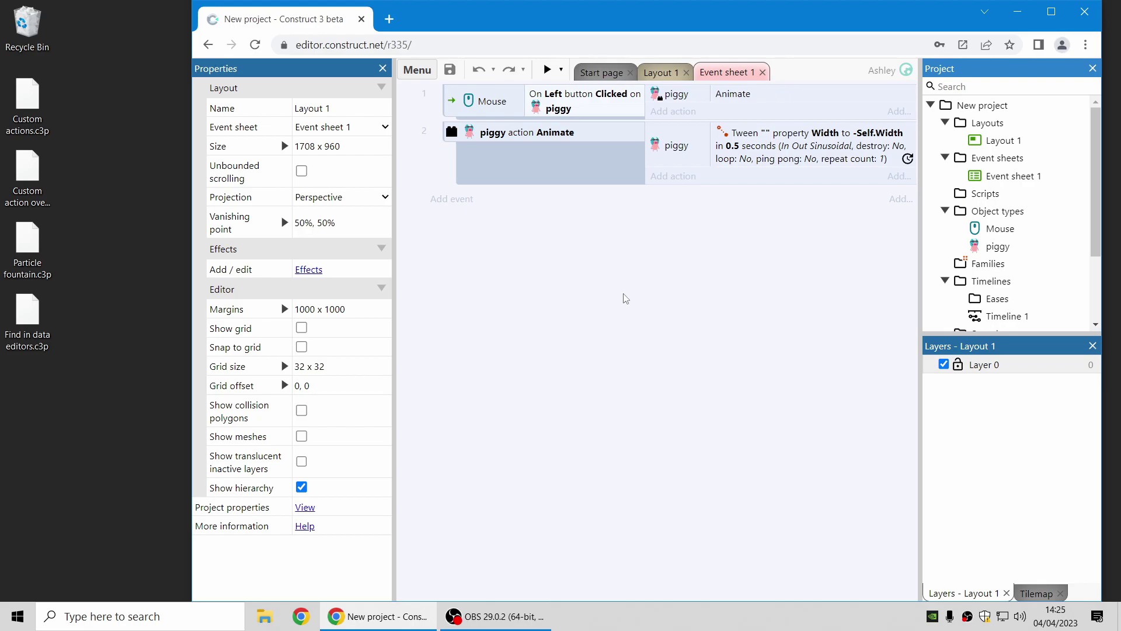
right_click(500, 248)
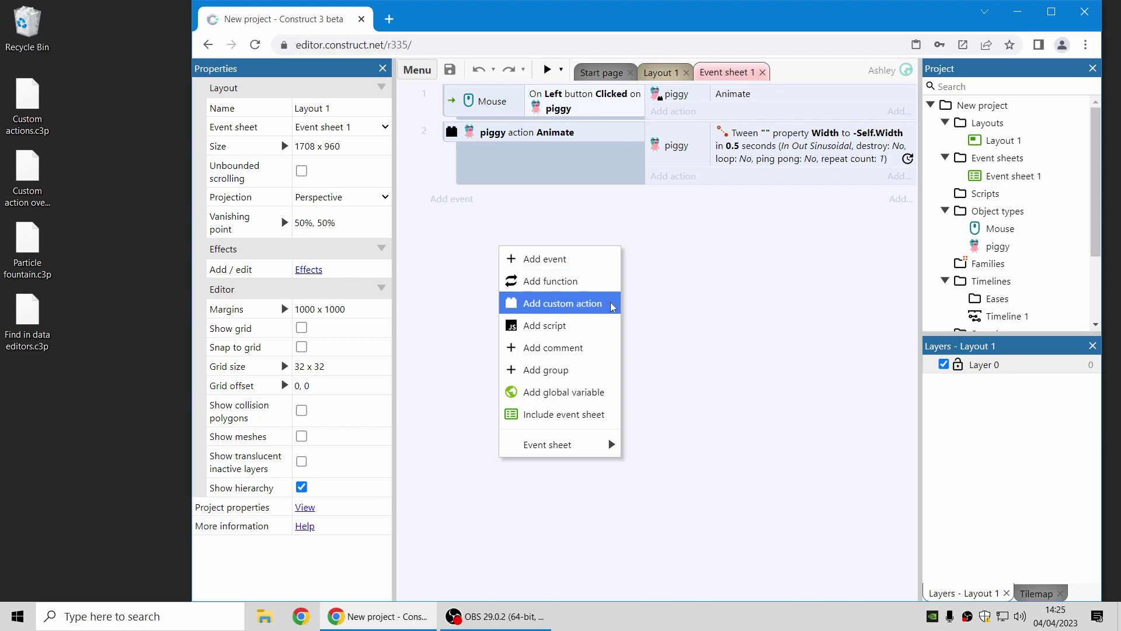
Step: Dismiss the add menu and view the piggy Animate custom action's settings, closing them with OK
left_click(672, 298)
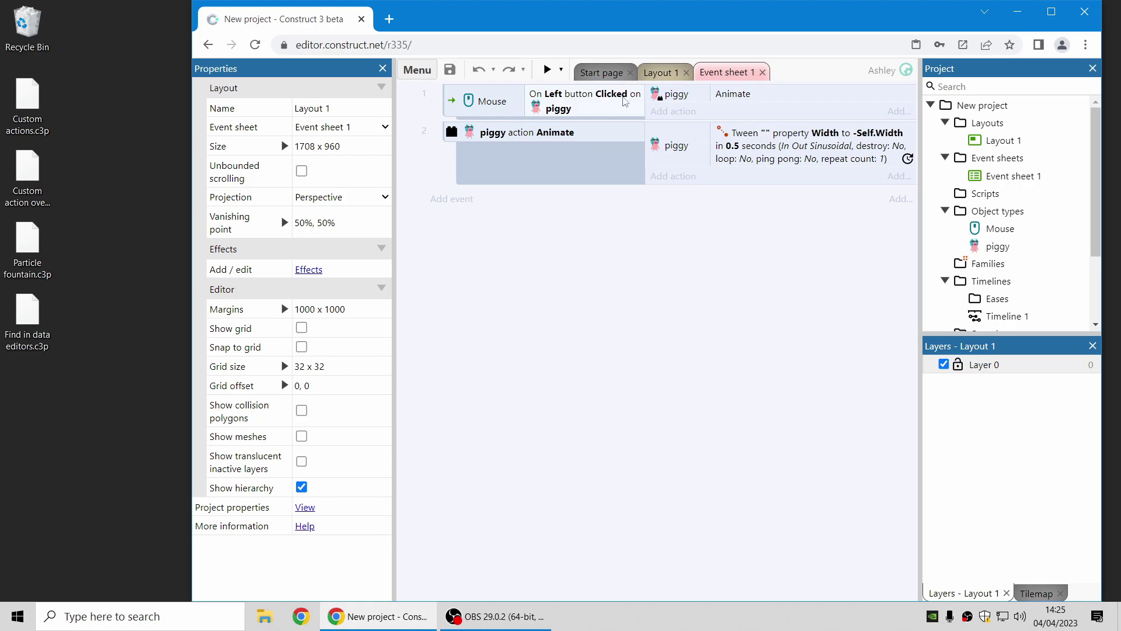
double_click(554, 134)
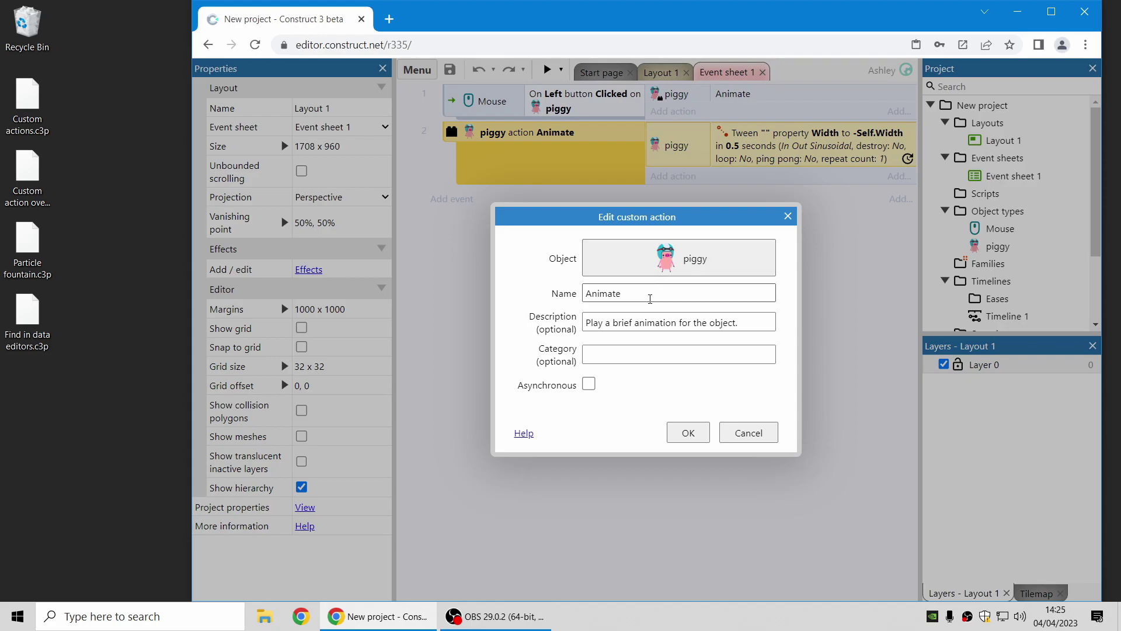
left_click(684, 433)
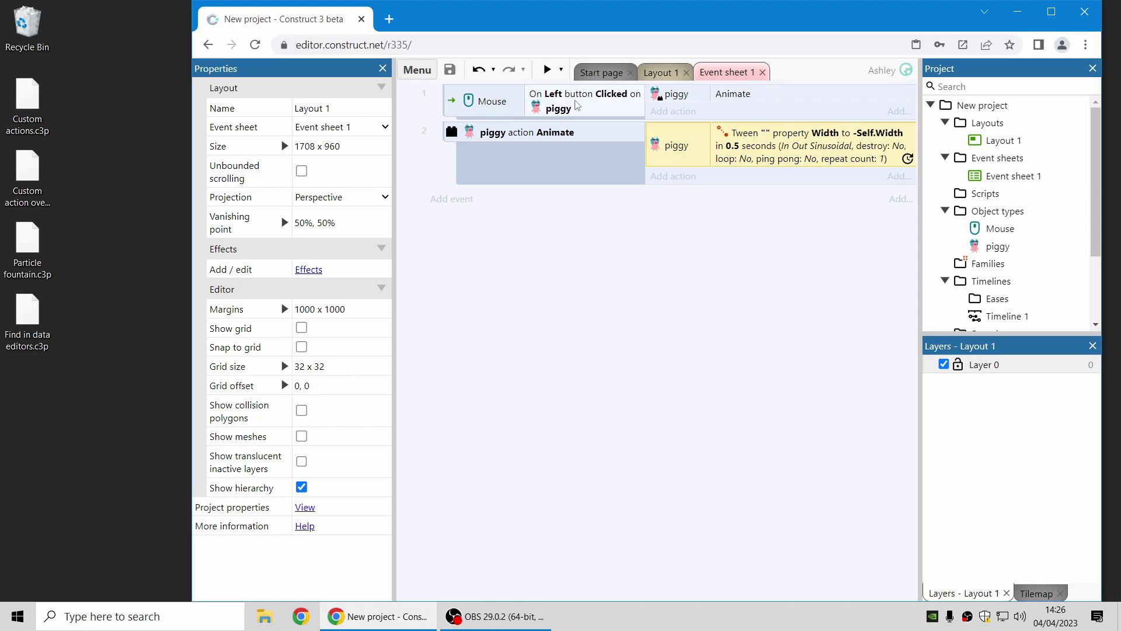
Step: Browse the piggy action list for event 1's Animate action and cancel without changes
left_click(752, 96)
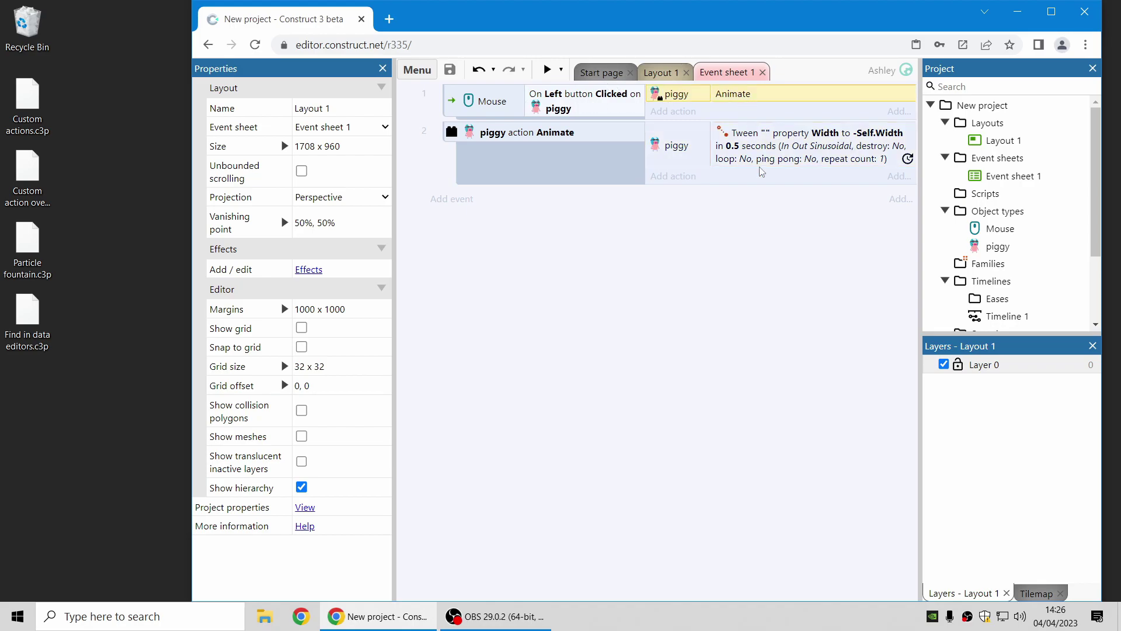
double_click(752, 96)
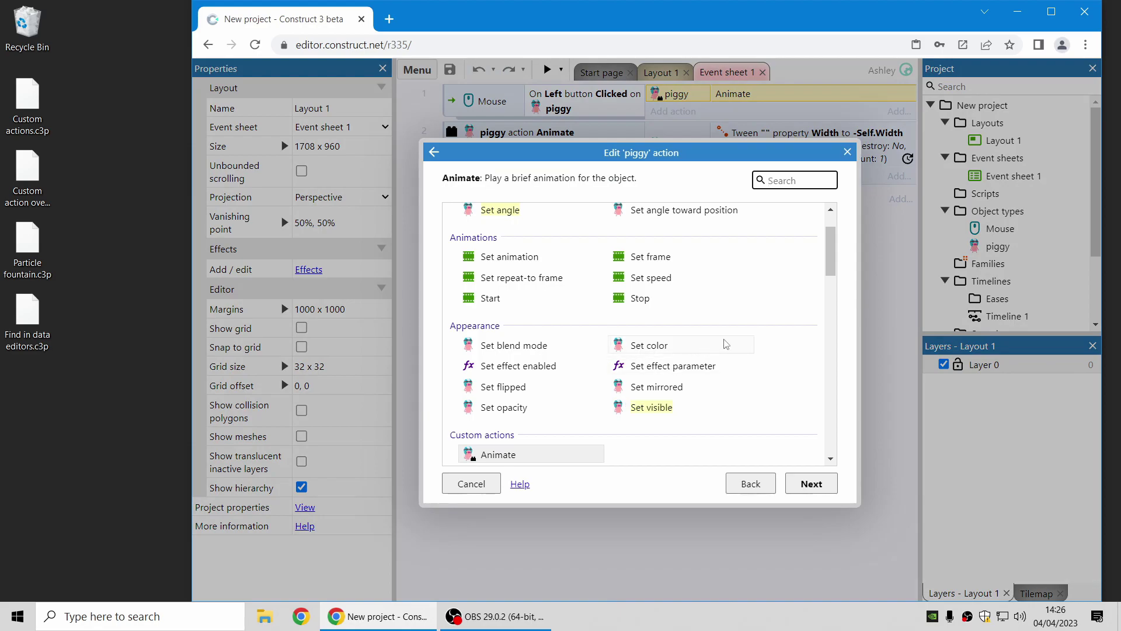
scroll(785, 315, "down", 1)
scroll(786, 316, "down", 1)
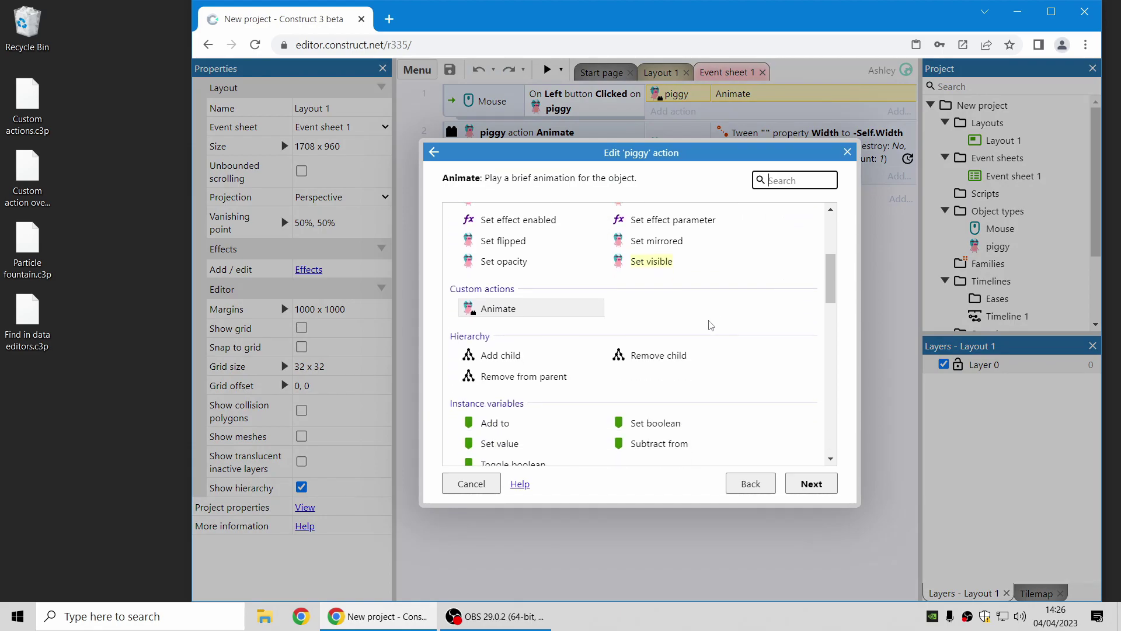
scroll(708, 323, "up", 1)
scroll(742, 318, "down", 1)
left_click(479, 482)
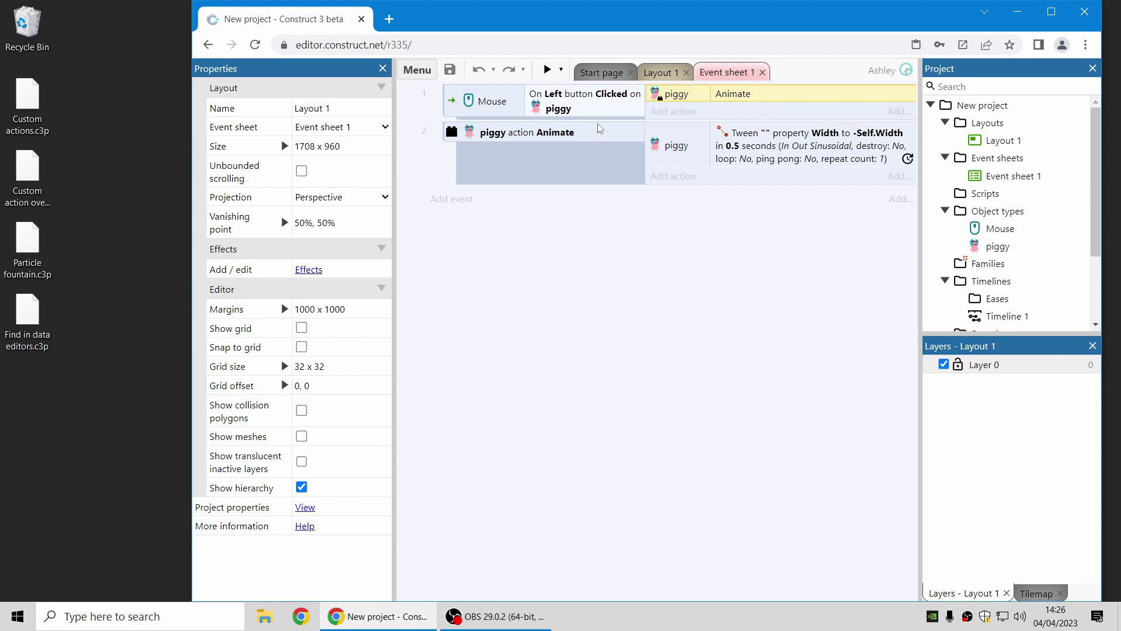
left_click(547, 69)
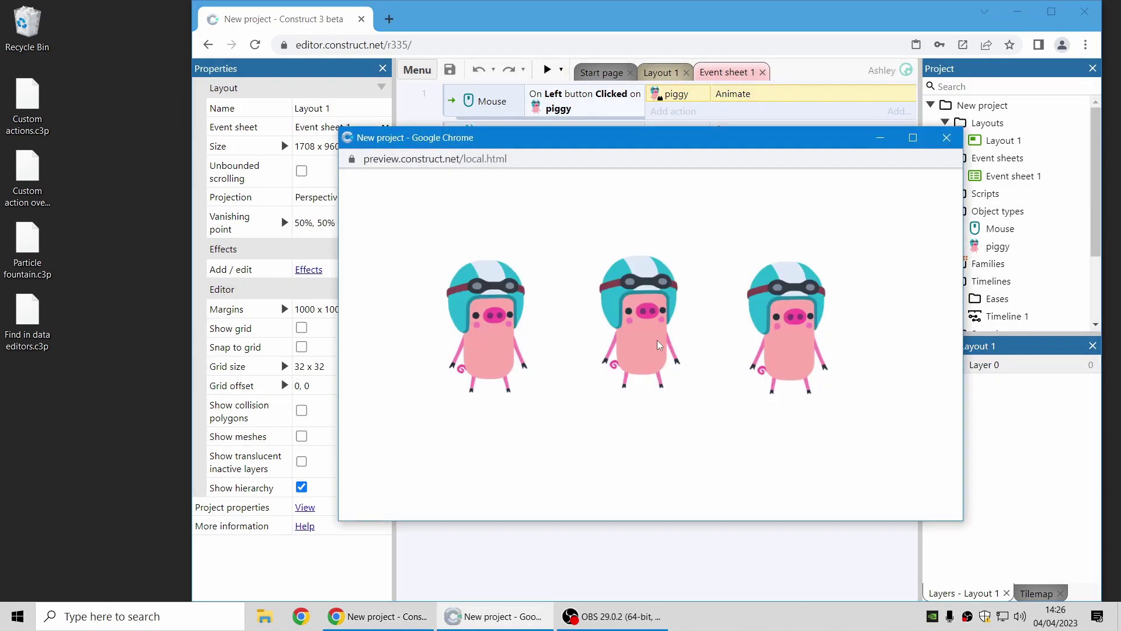
left_click(642, 333)
left_click(790, 368)
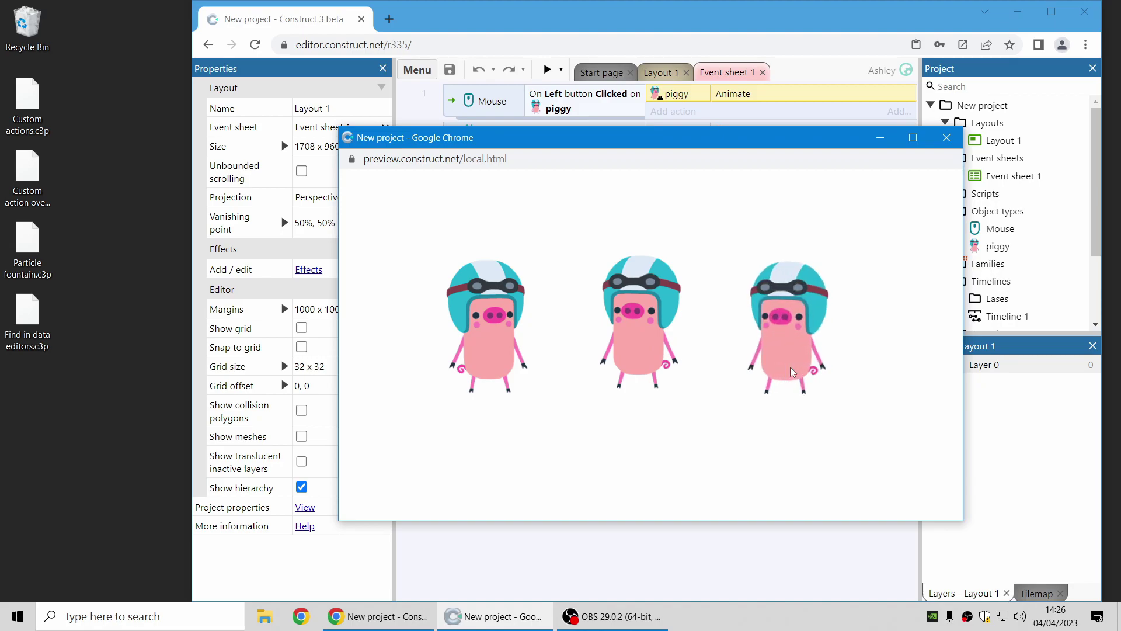
left_click(629, 334)
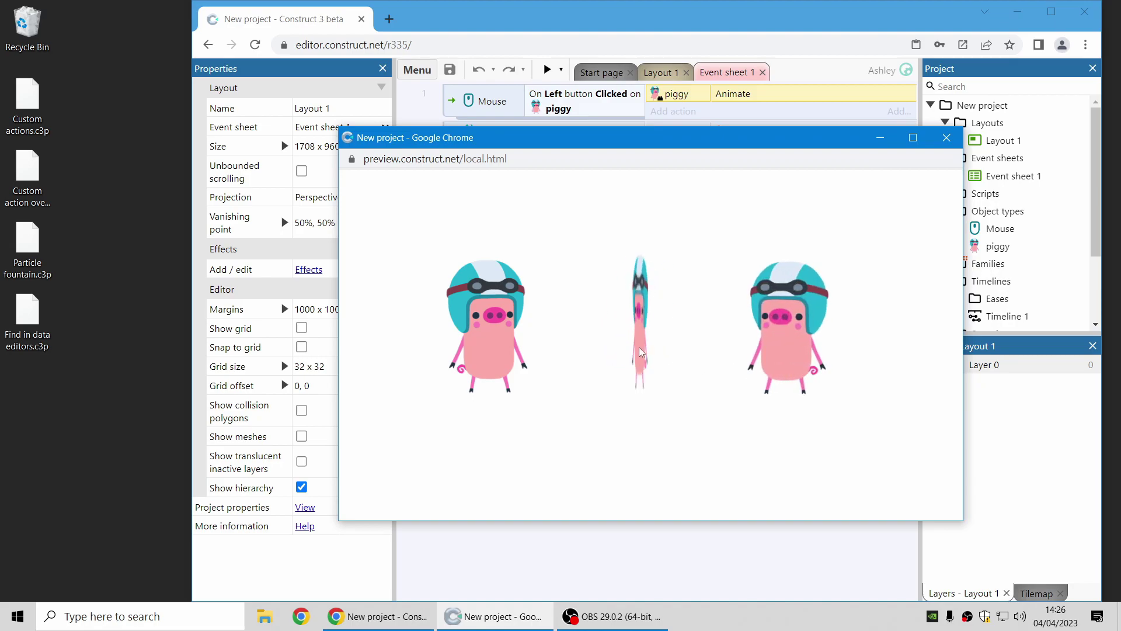
left_click(499, 351)
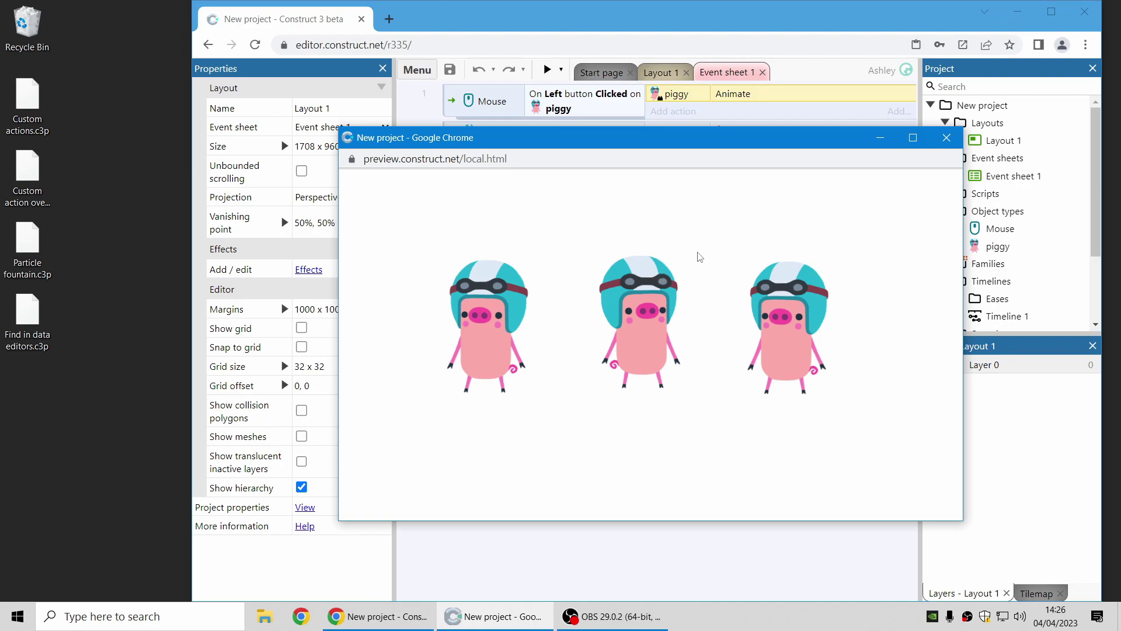
left_click(947, 139)
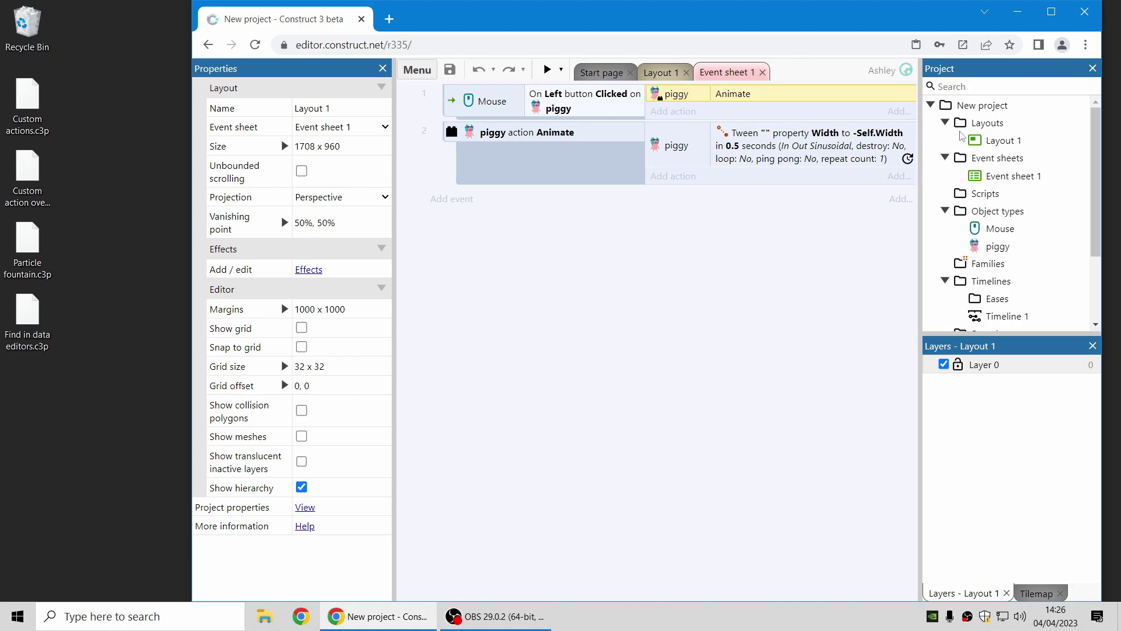
Step: Close the current project and open Custom action override.c3p from the desktop
right_click(974, 109)
left_click(1050, 270)
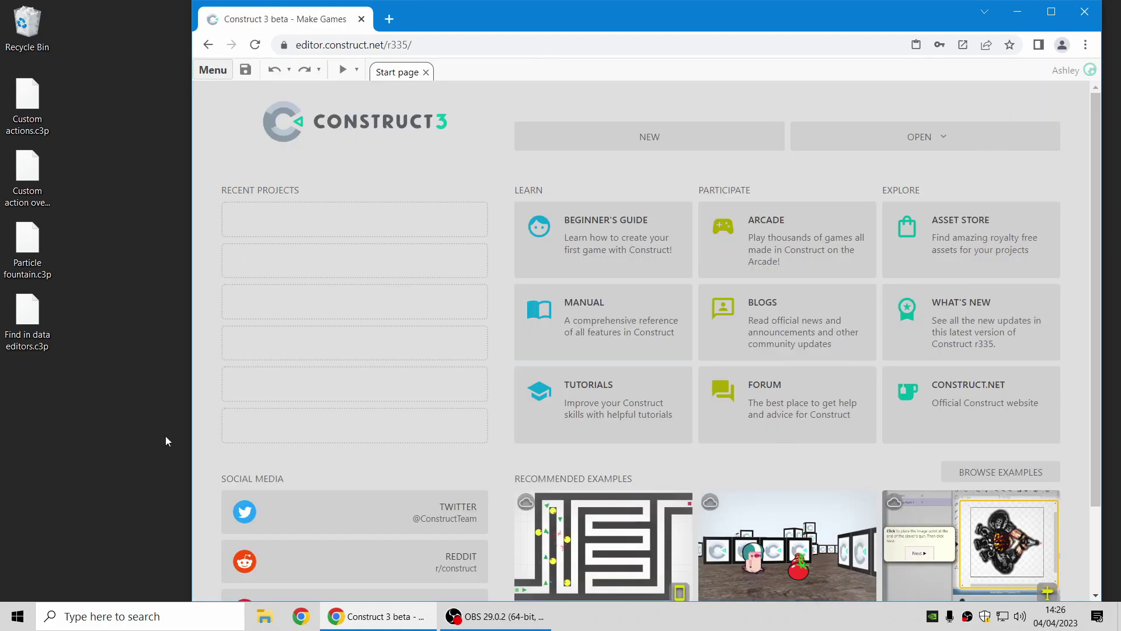
left_click(15, 178)
left_click_drag(14, 179, 700, 290)
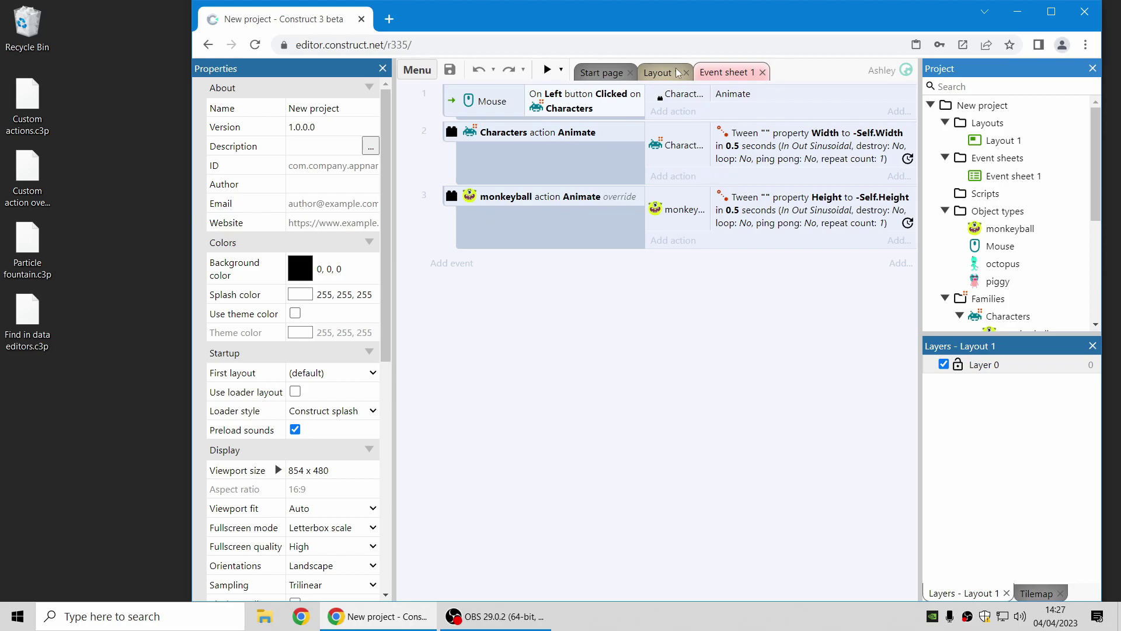
left_click(658, 73)
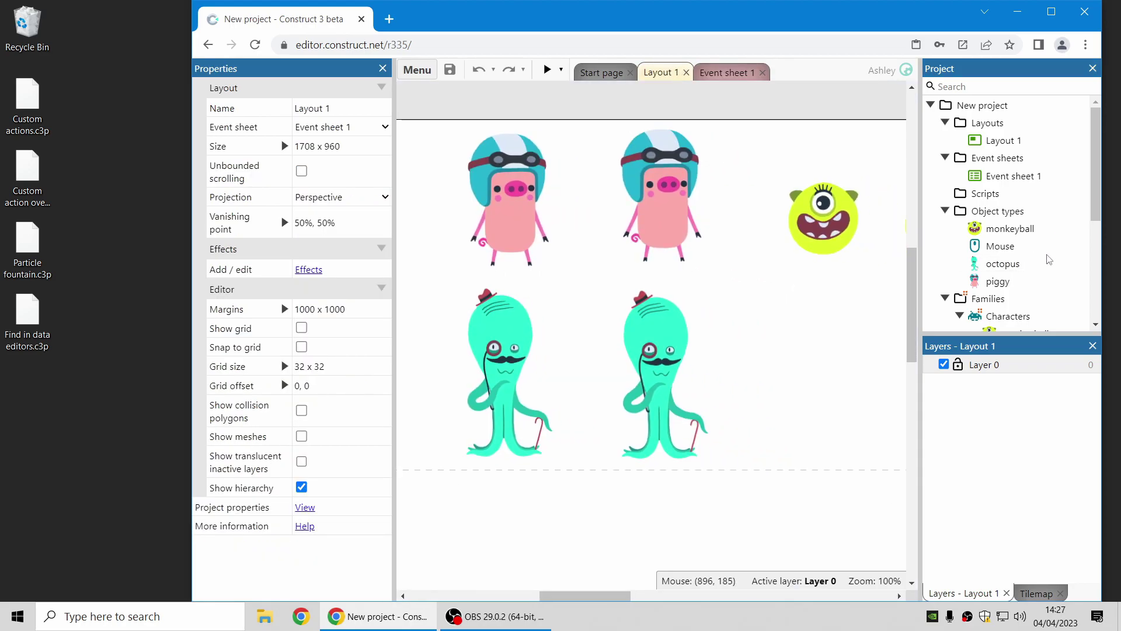
scroll(1051, 251, "down", 1)
scroll(1051, 225, "down", 1)
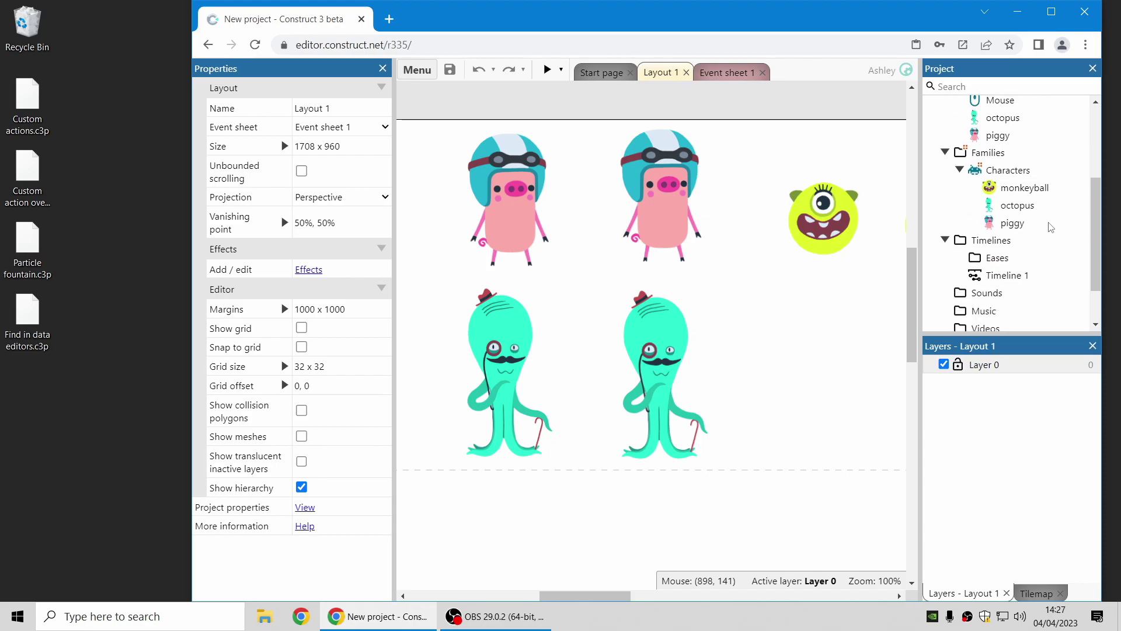
scroll(1034, 246, "up", 1)
scroll(1016, 270, "up", 1)
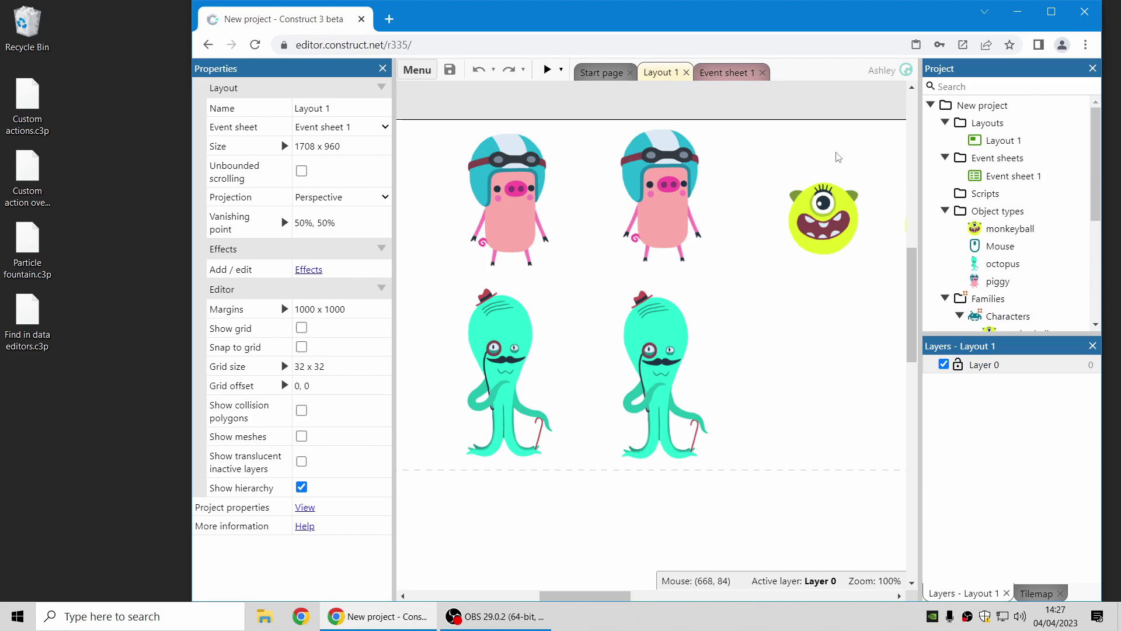
left_click(727, 72)
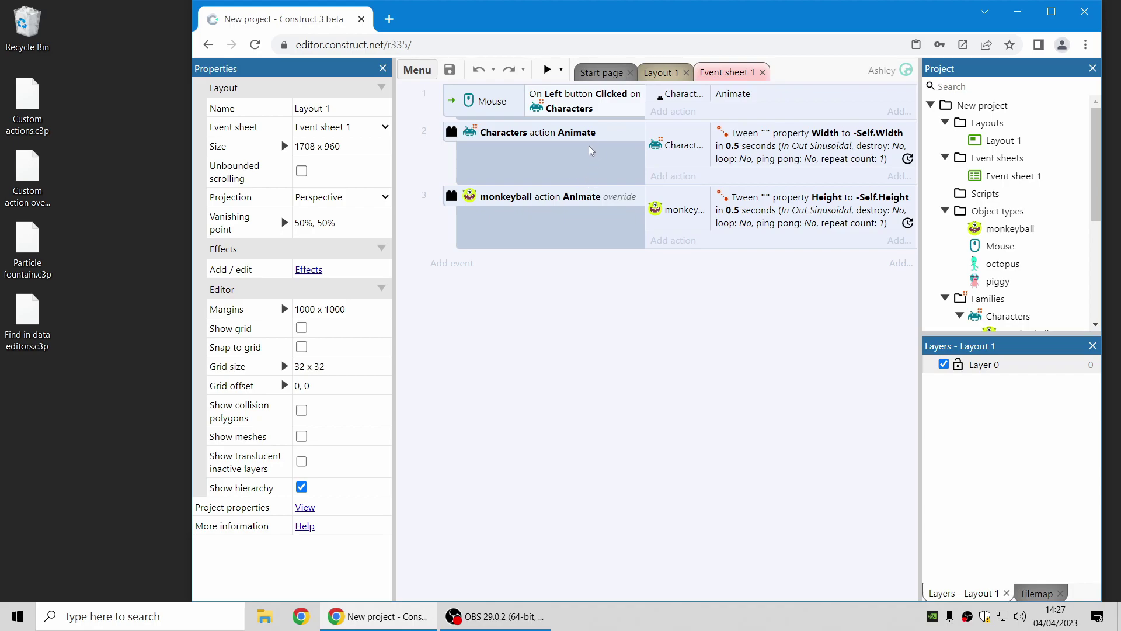
left_click(857, 133)
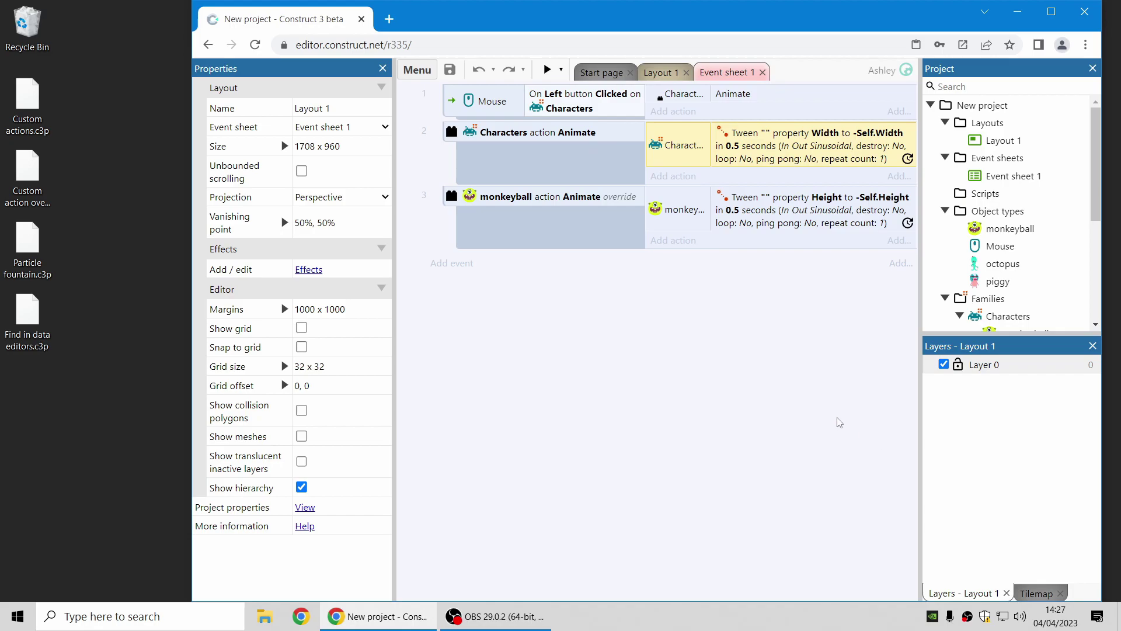
left_click(589, 200)
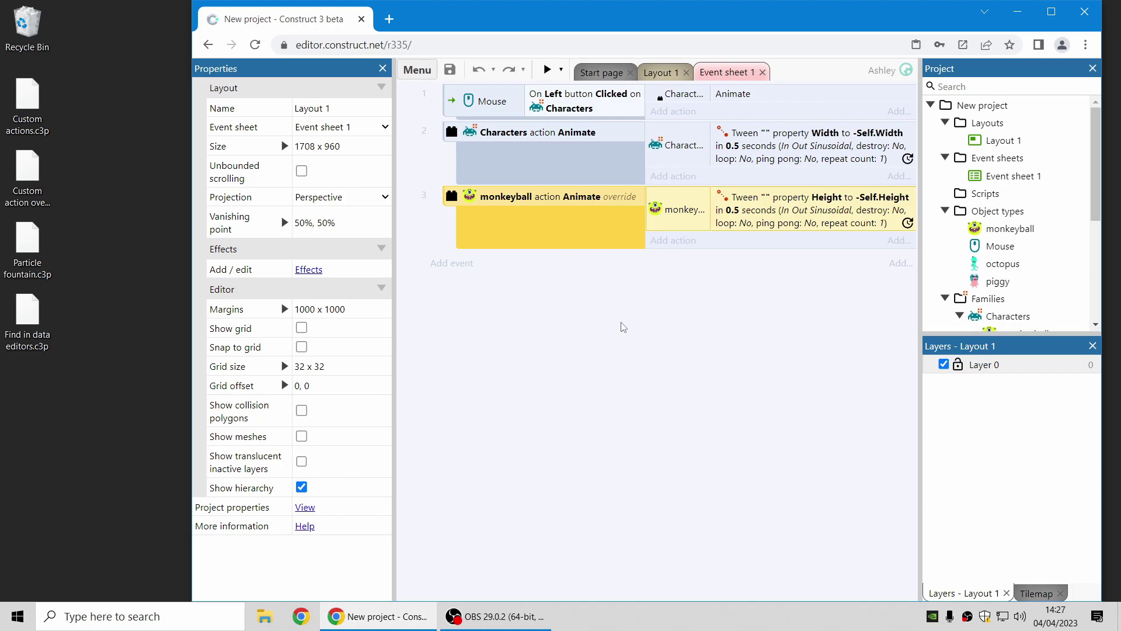
left_click(624, 327)
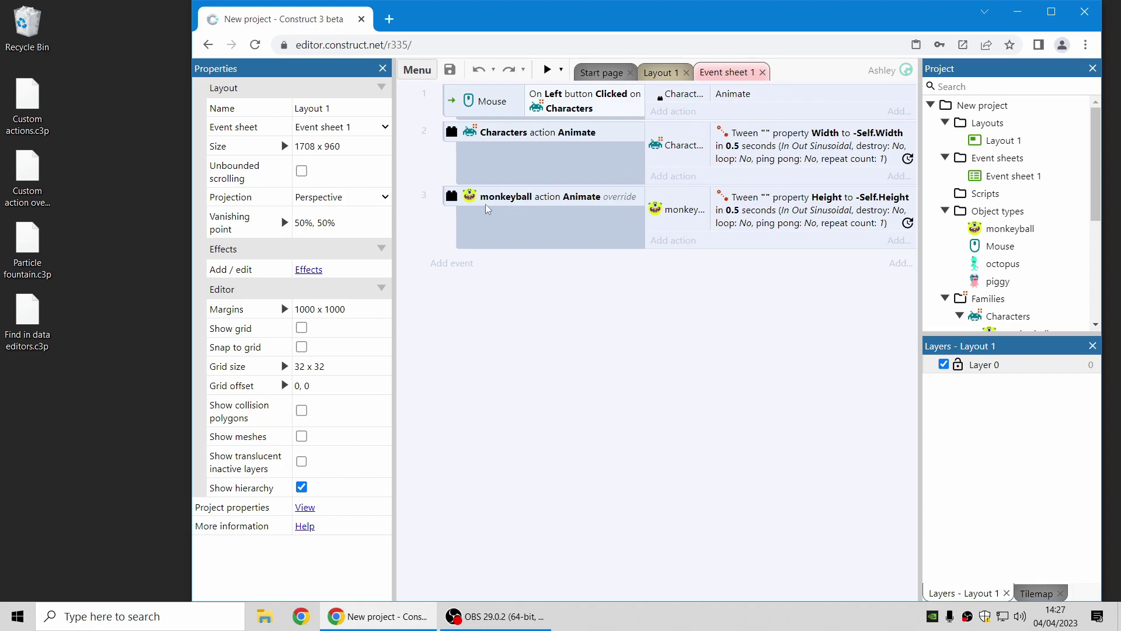
left_click(761, 221)
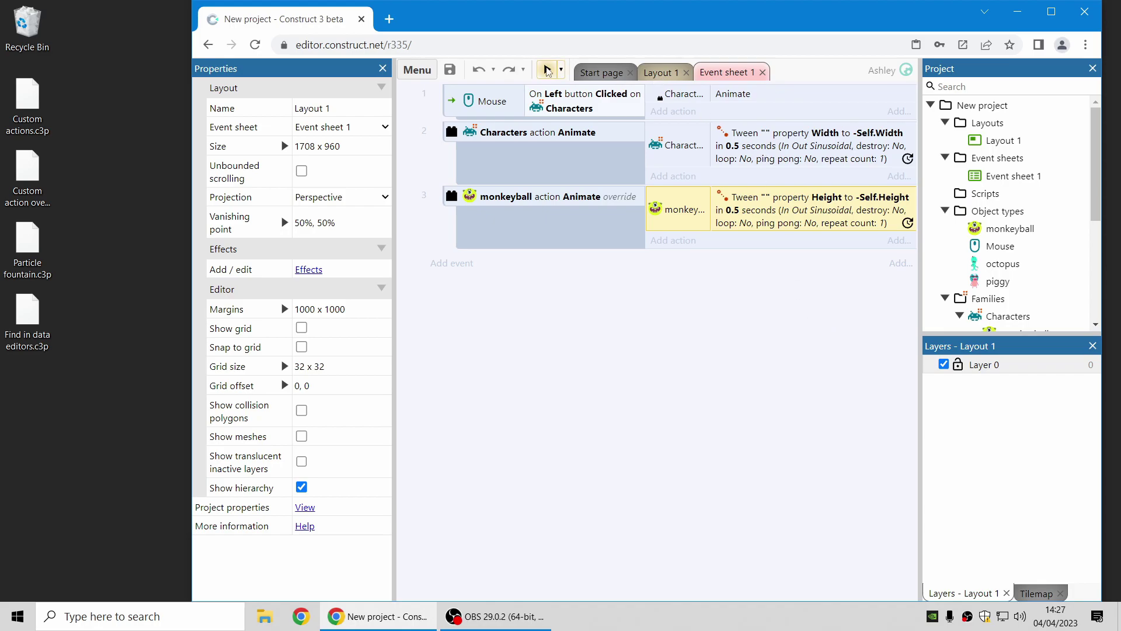
left_click(548, 70)
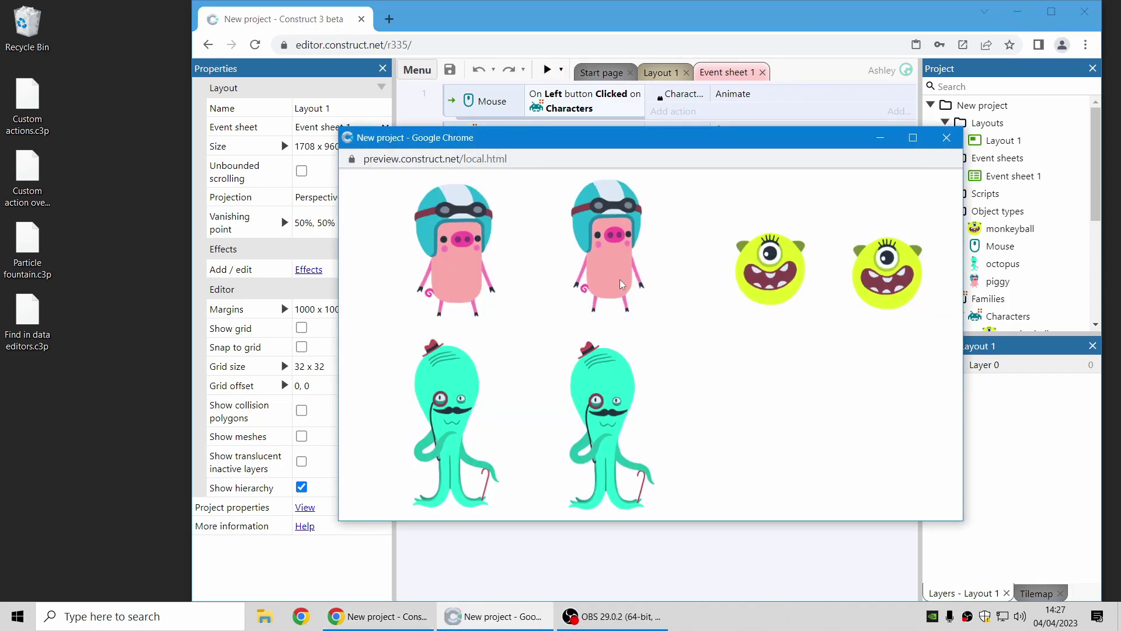
left_click(619, 279)
left_click(603, 258)
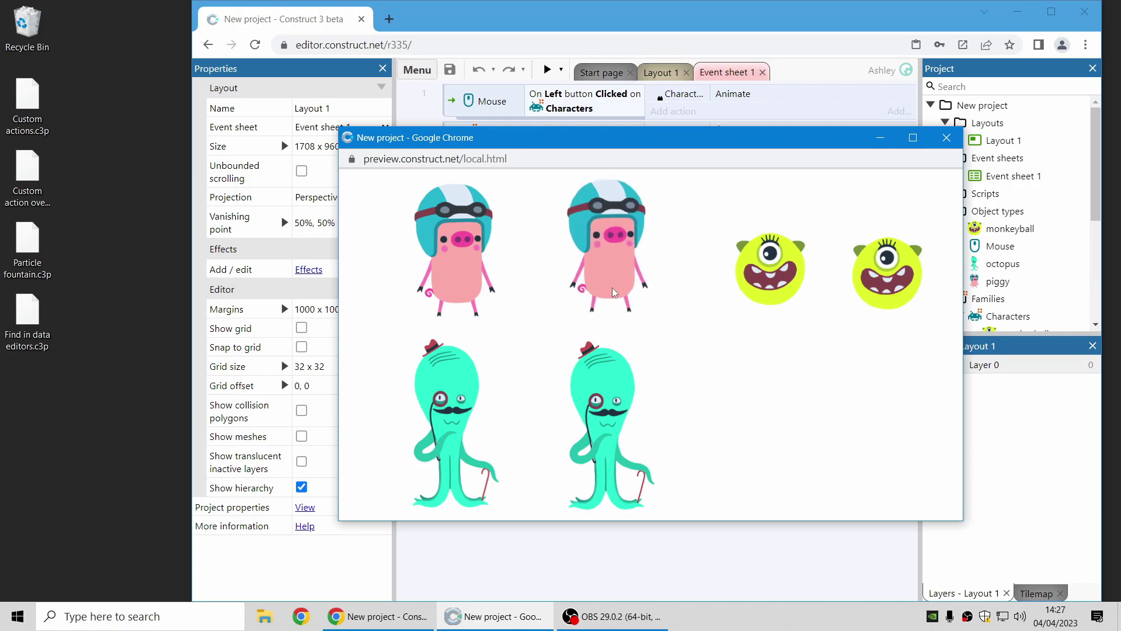
left_click(612, 428)
left_click(611, 414)
left_click(767, 263)
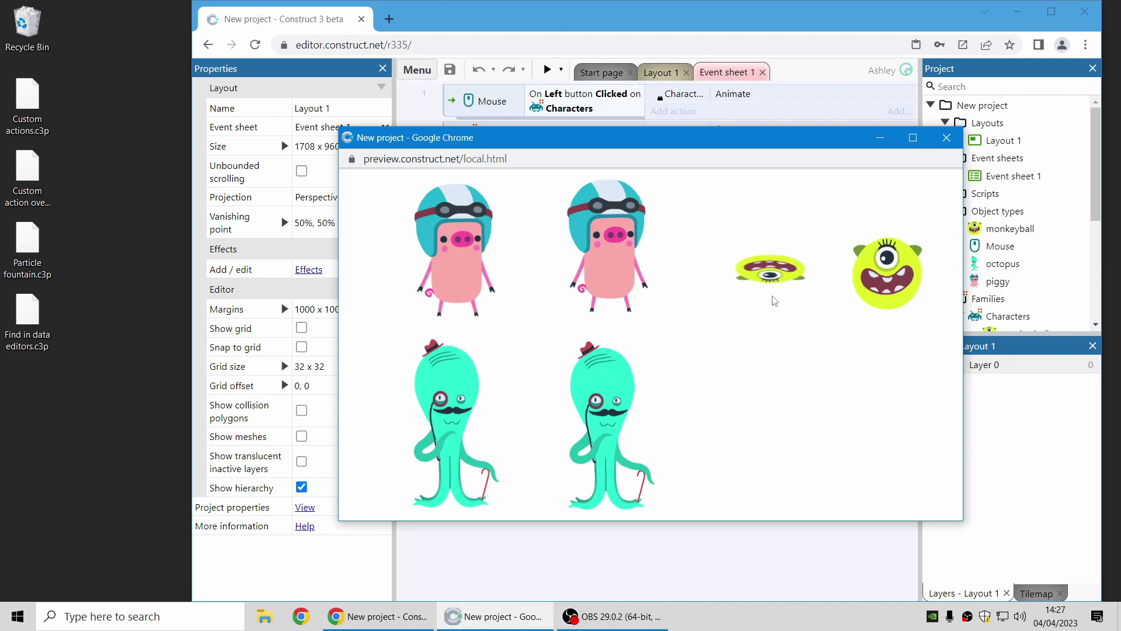
left_click(777, 268)
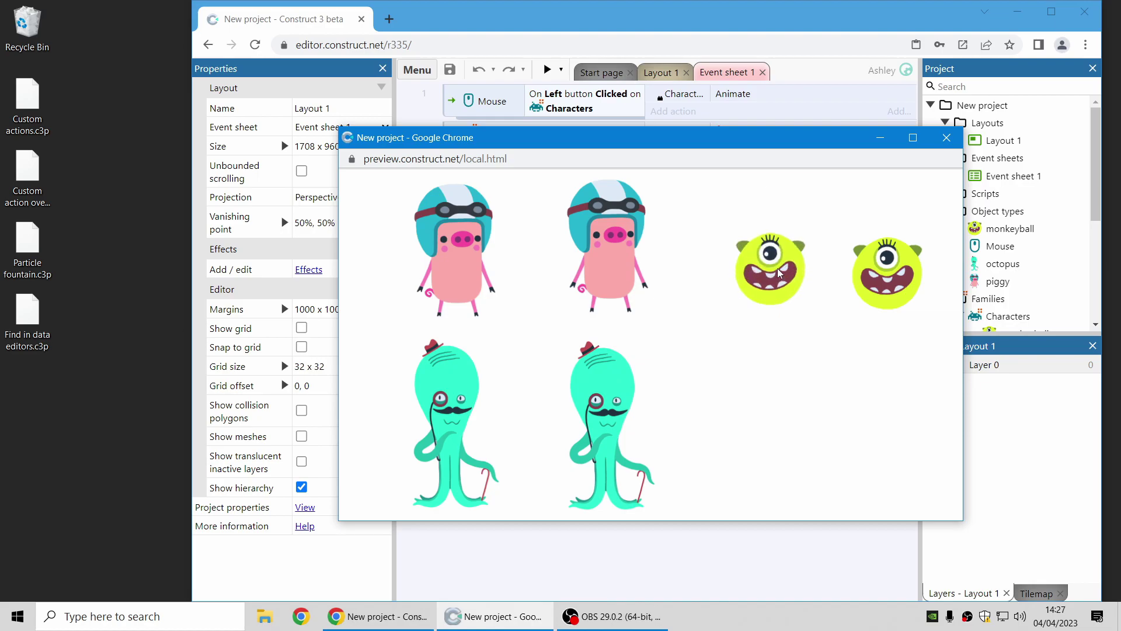
left_click(881, 281)
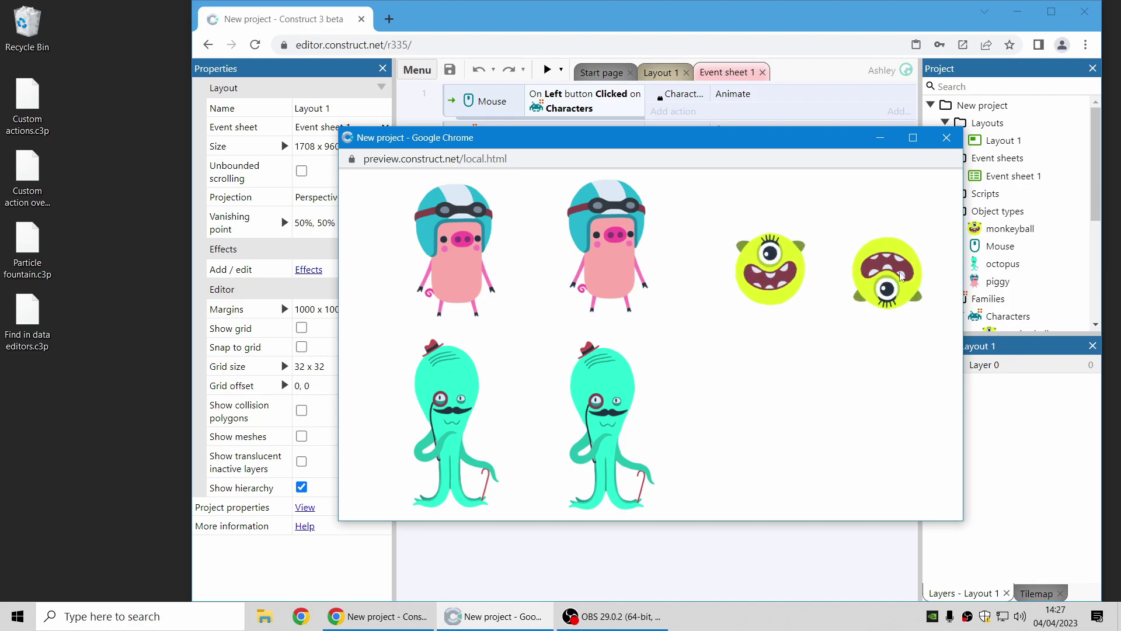
left_click(947, 137)
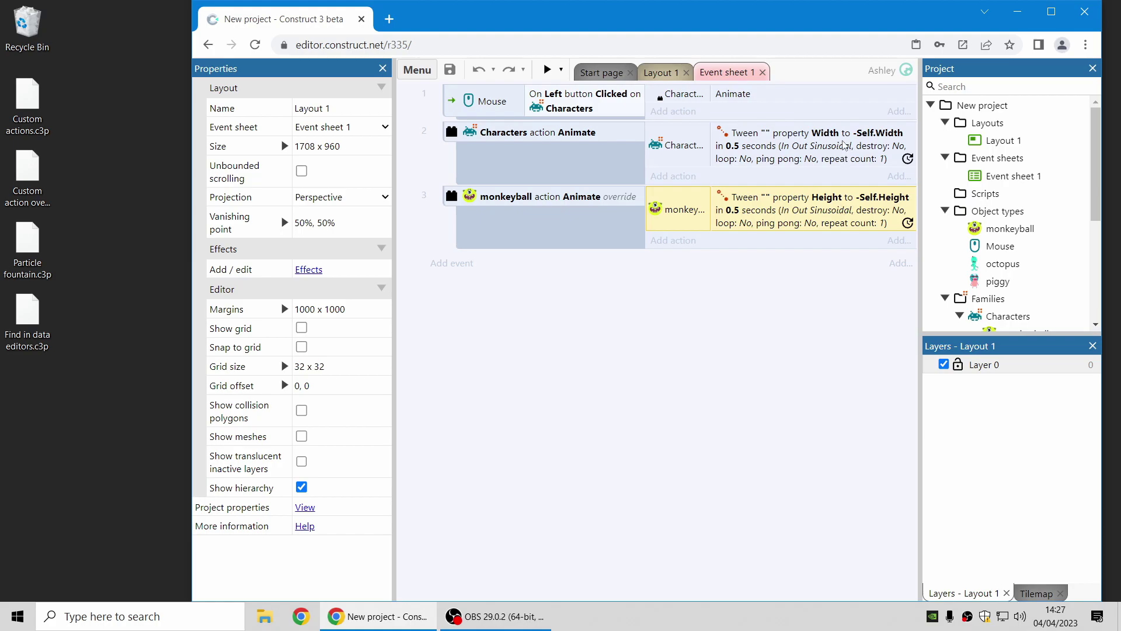
Step: Add monkeyball's (Characters) Animate action to event 3 above the Height tween, then preview the project
left_click(682, 241)
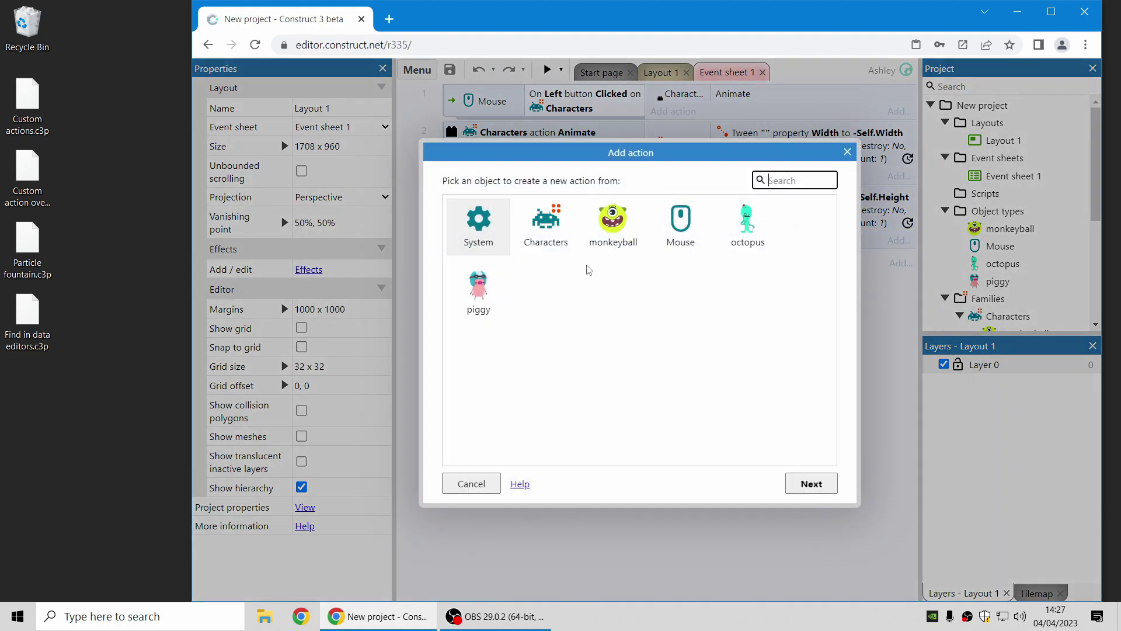
double_click(609, 228)
scroll(742, 351, "down", 5)
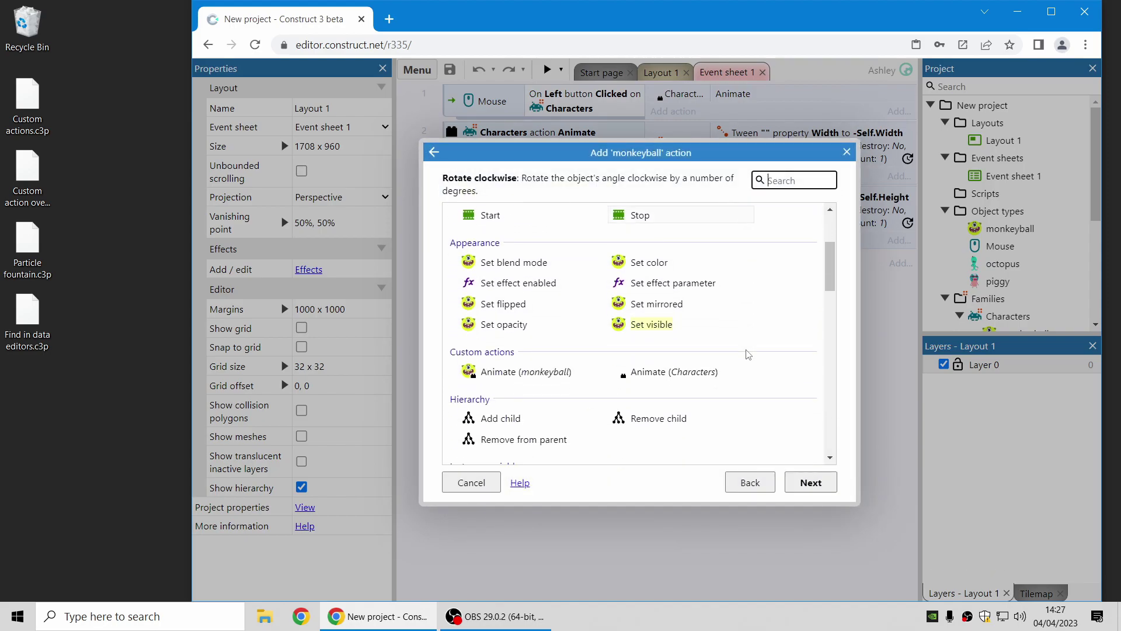
left_click(679, 302)
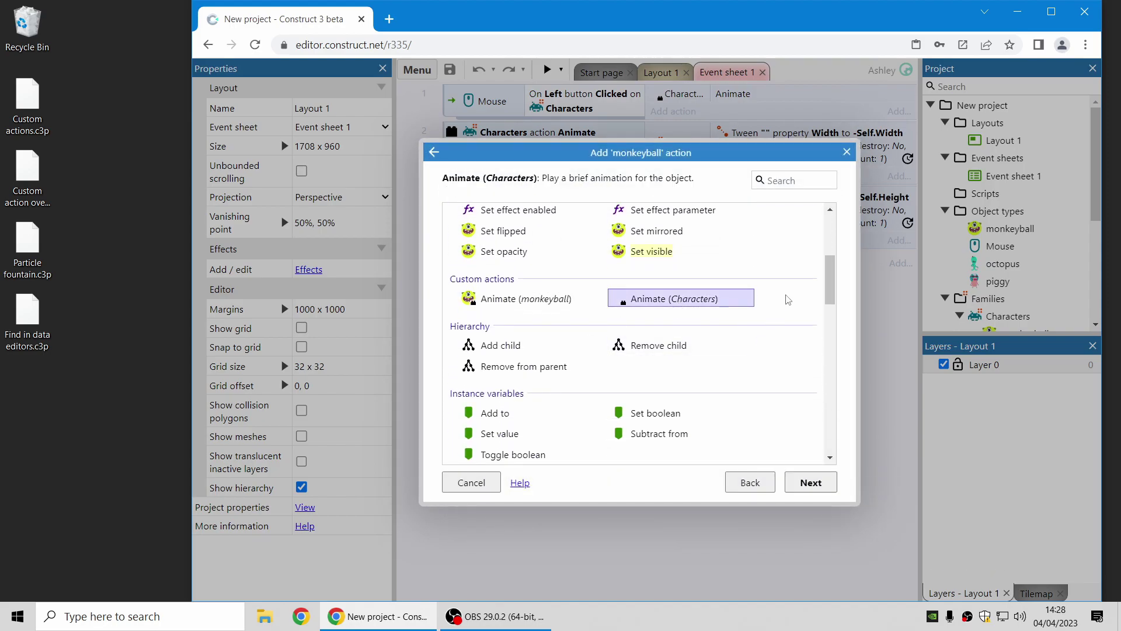
left_click(811, 482)
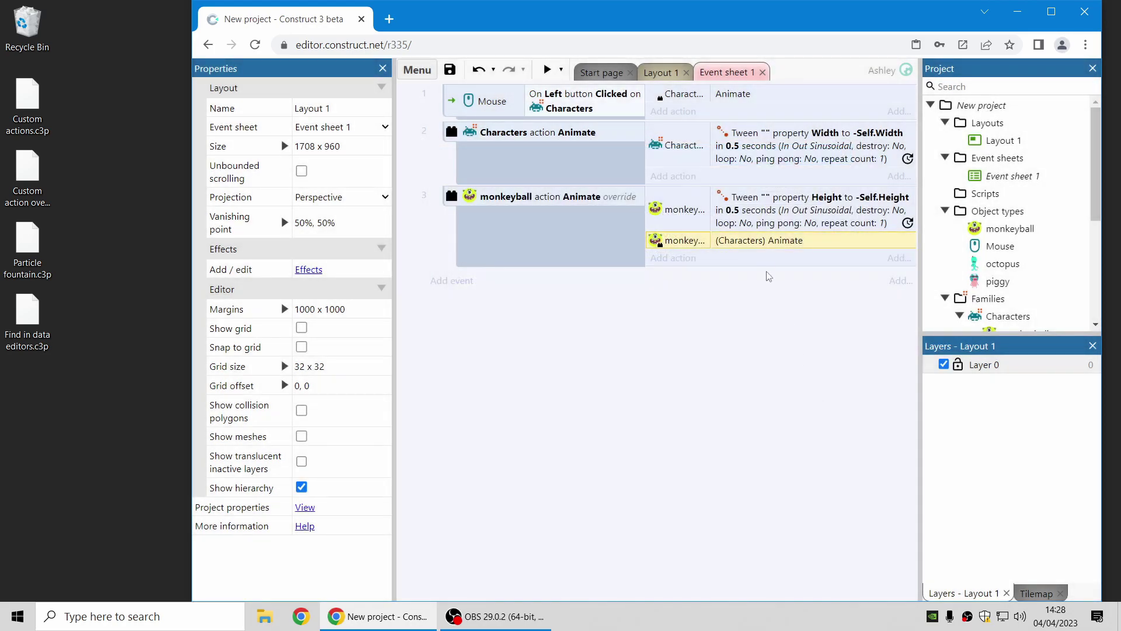
left_click_drag(766, 244, 774, 203)
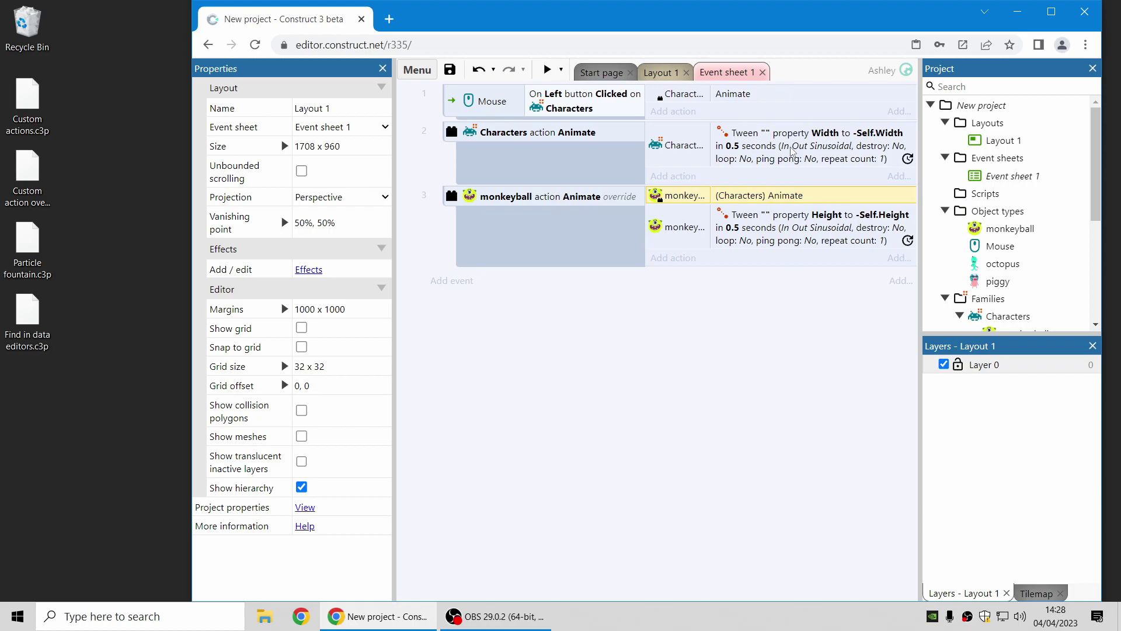
left_click(803, 232)
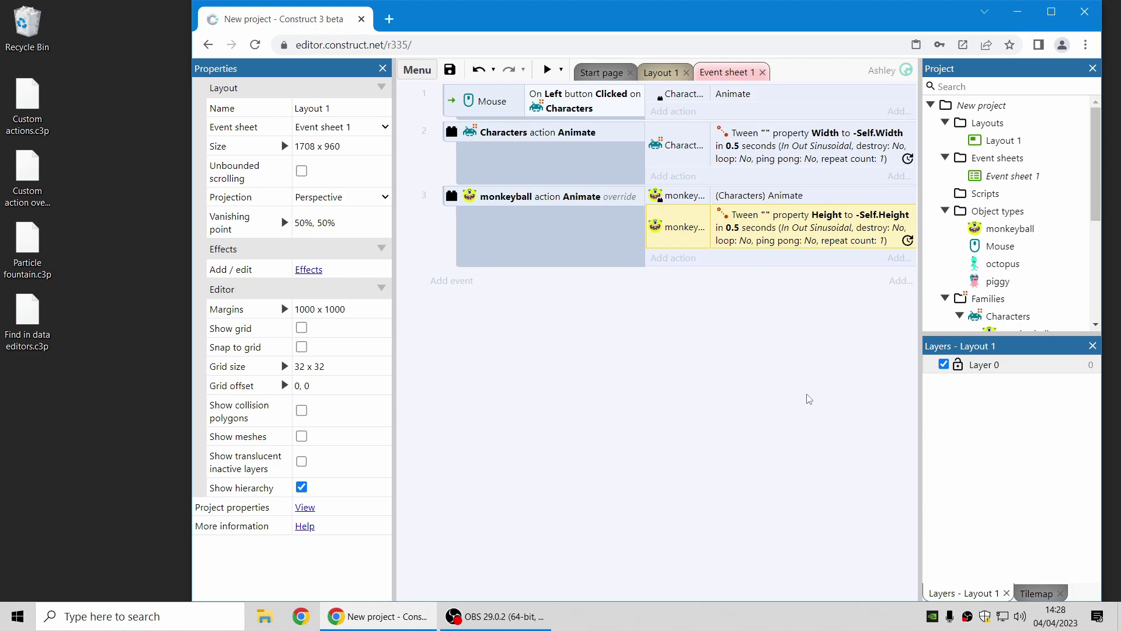
left_click(547, 69)
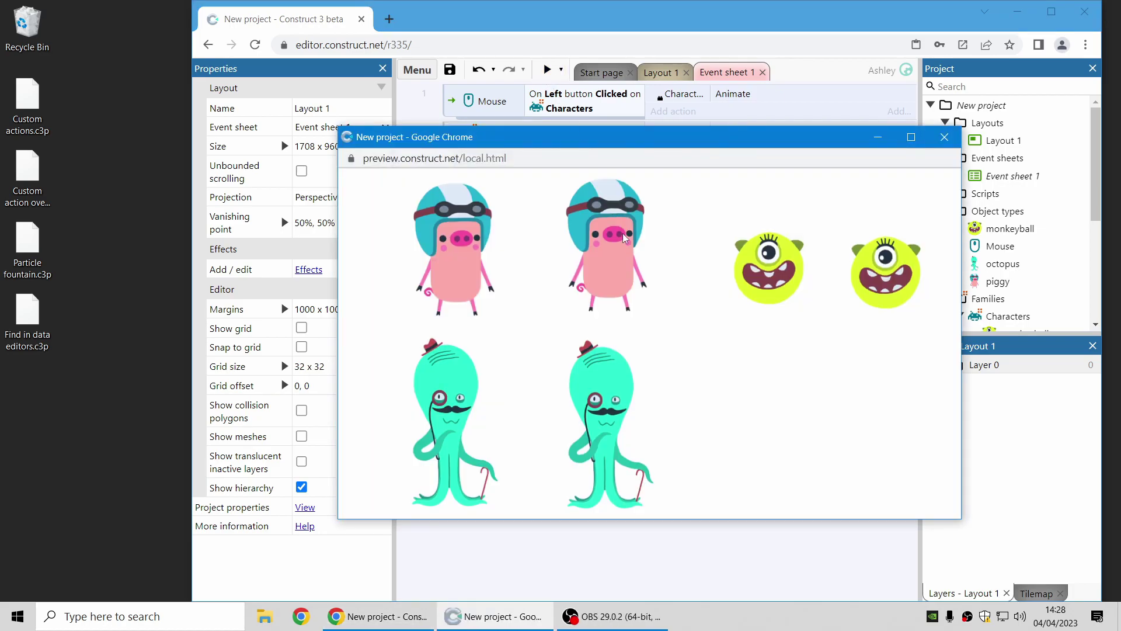
Step: Click a piggy, an octopus and a monkeyball in the preview to test their animations, then close it
left_click(608, 269)
left_click(607, 415)
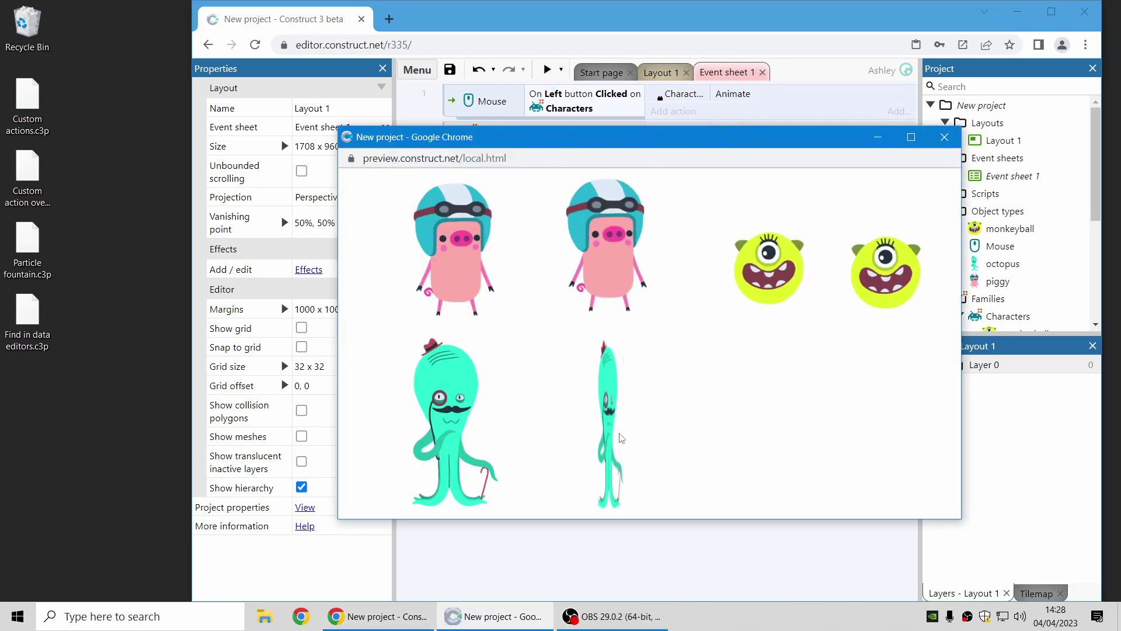
left_click(776, 279)
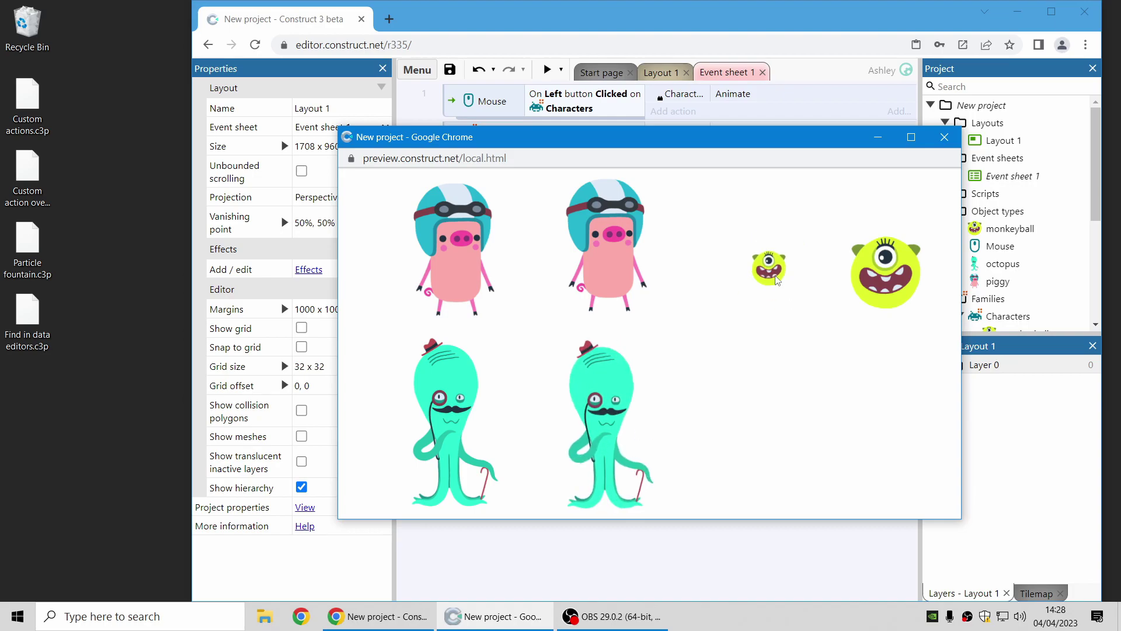
left_click(773, 279)
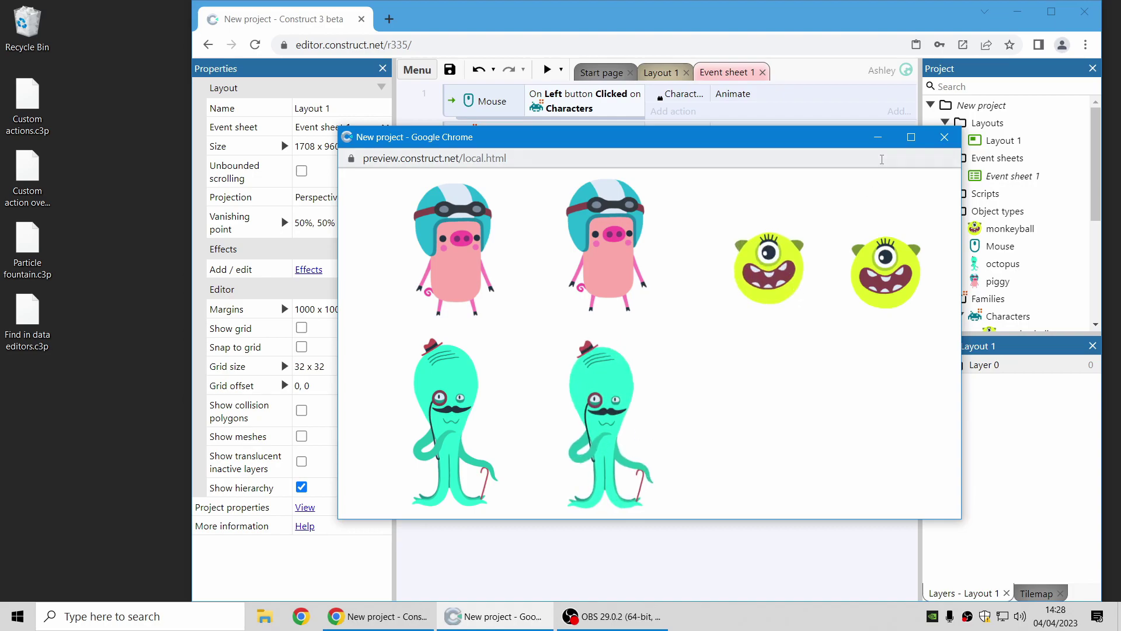
left_click(944, 137)
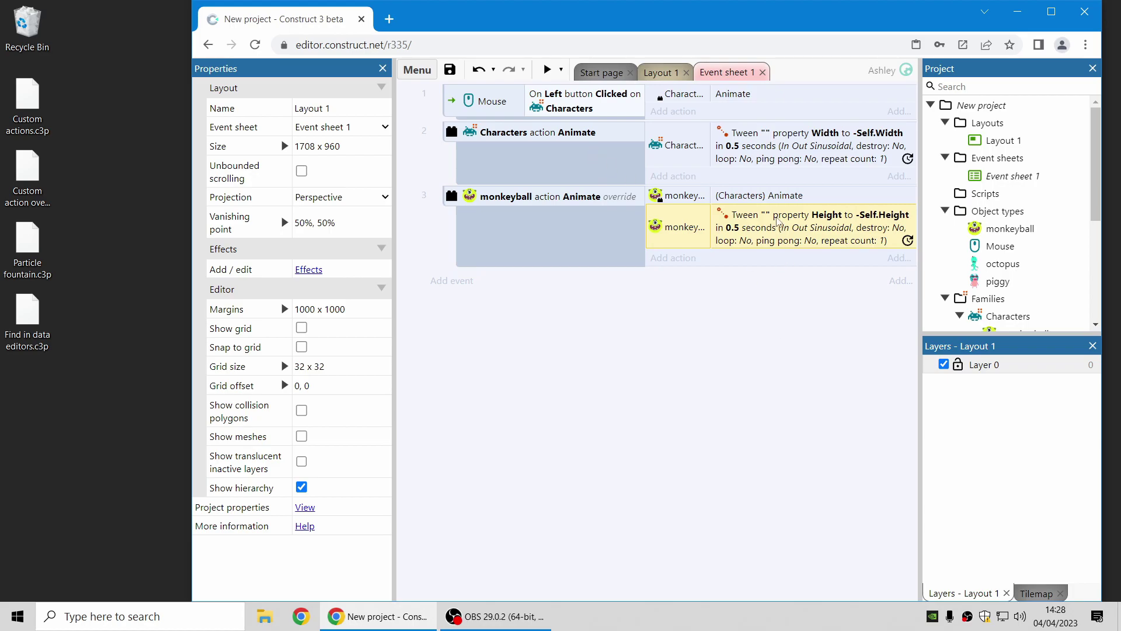
left_click(773, 197)
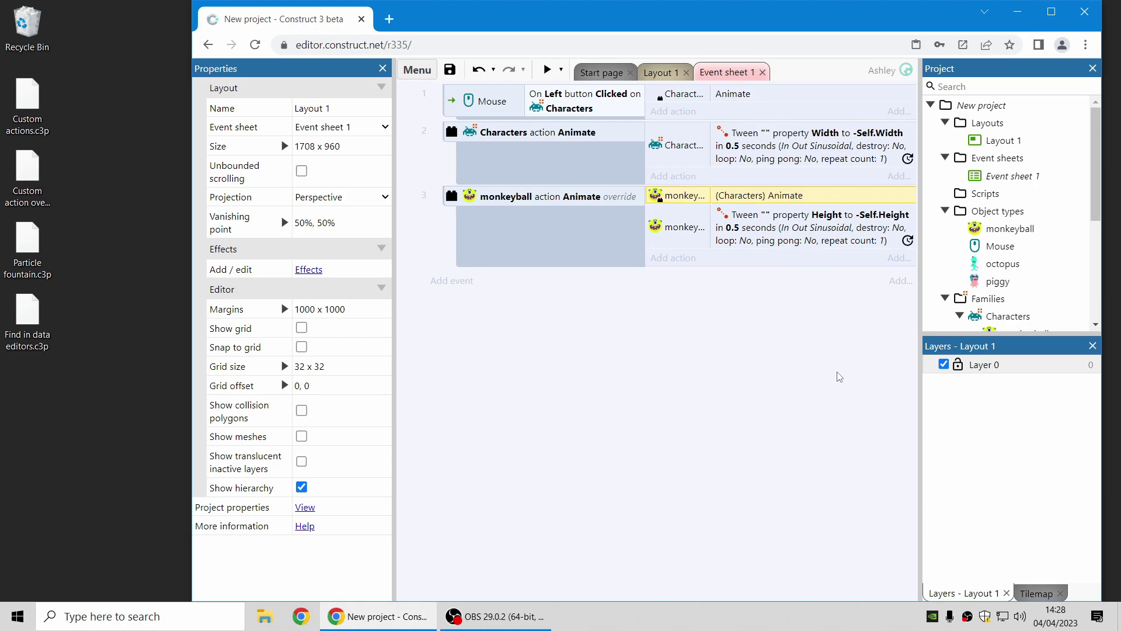
Step: Close the override project, discarding unsaved changes, and open the Example browser
left_click(803, 245)
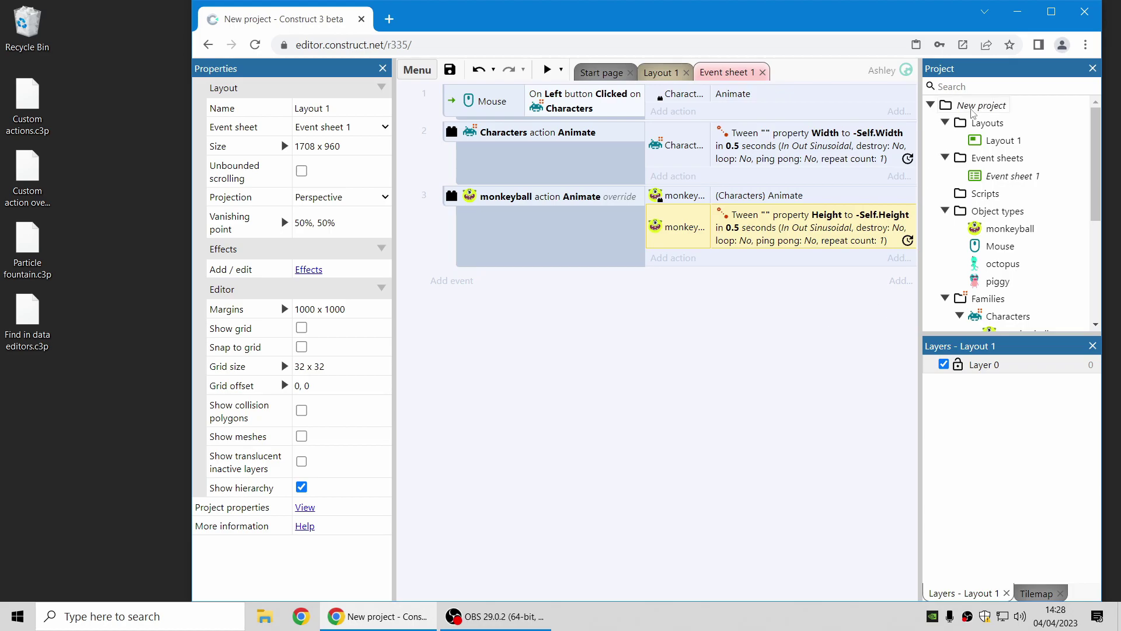
right_click(991, 111)
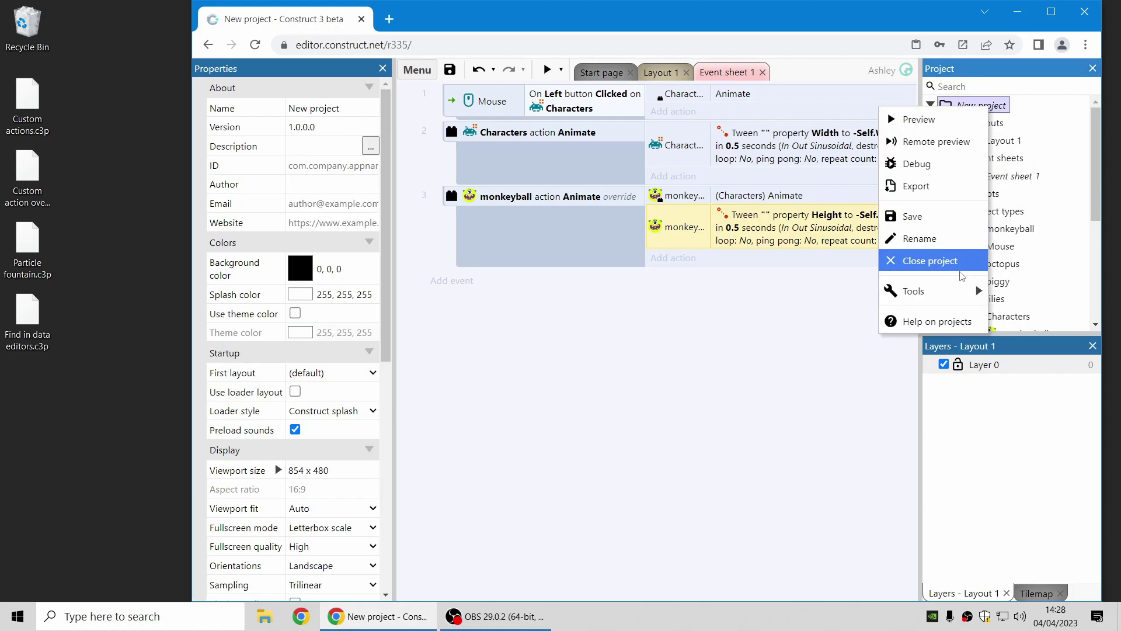
left_click(956, 261)
left_click(702, 369)
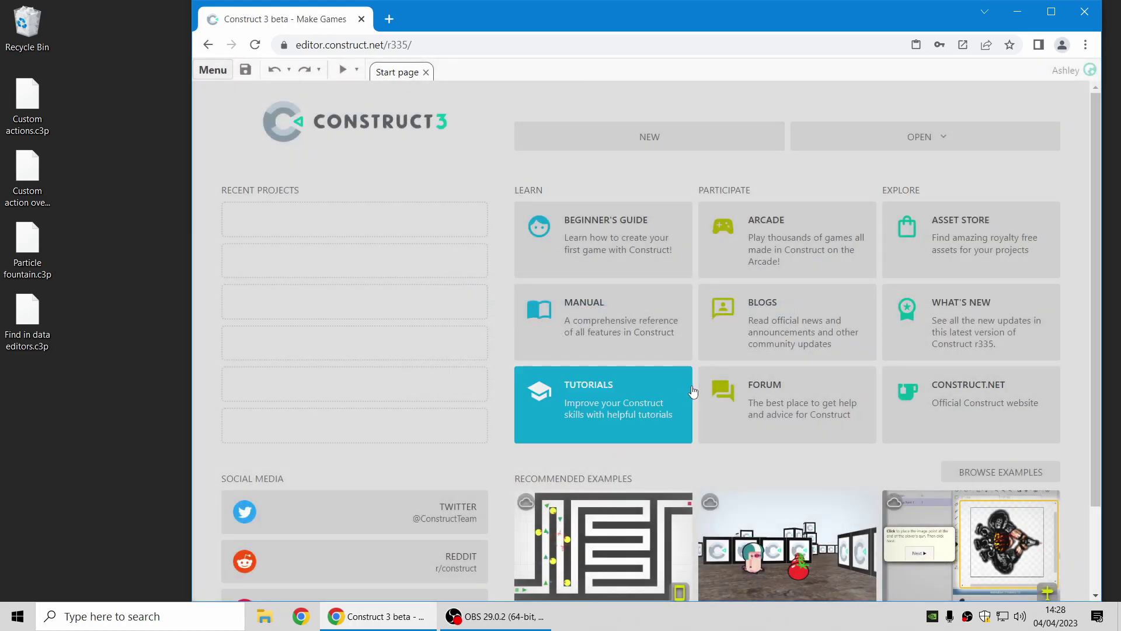
left_click(985, 474)
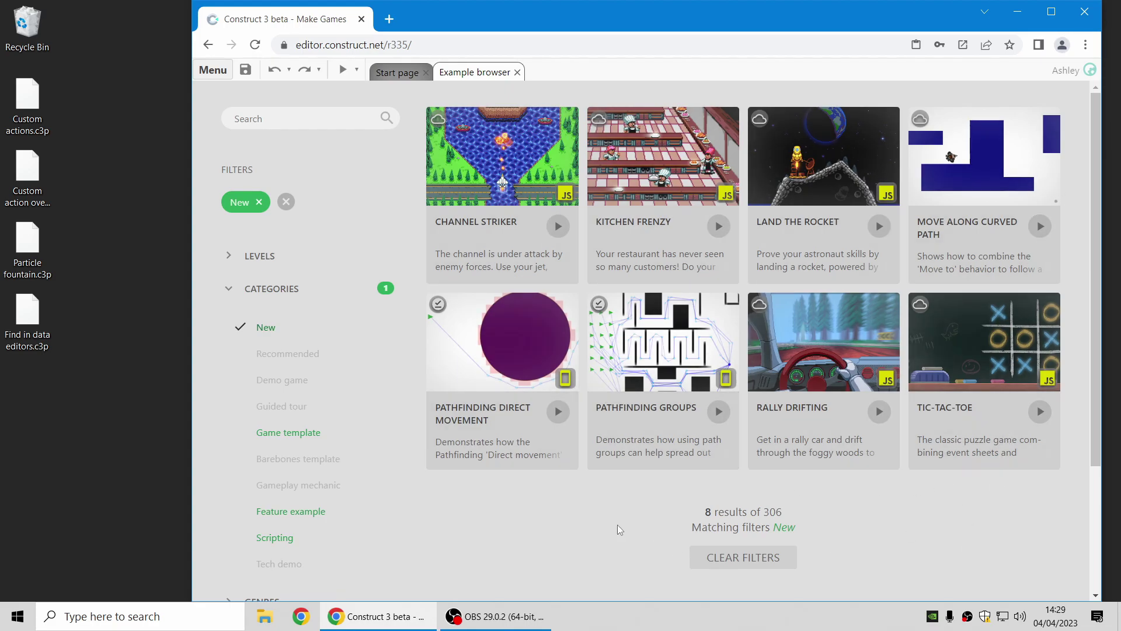
Step: Run the Pathfinding Direct Movement example with direct movement set to To destination
left_click(558, 413)
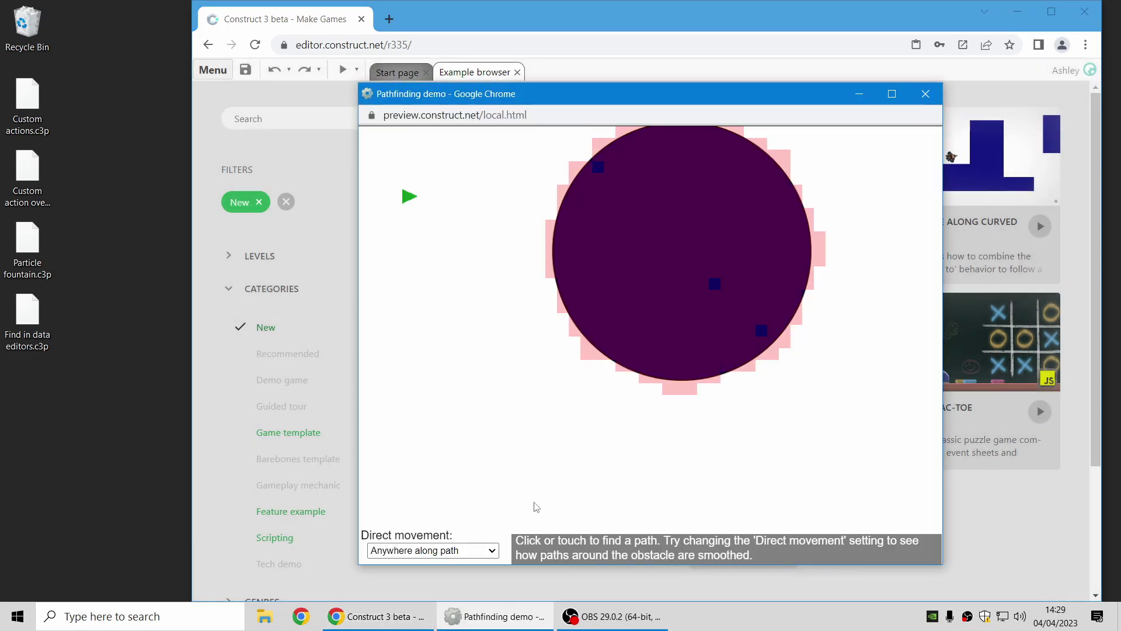
left_click(476, 555)
left_click(472, 577)
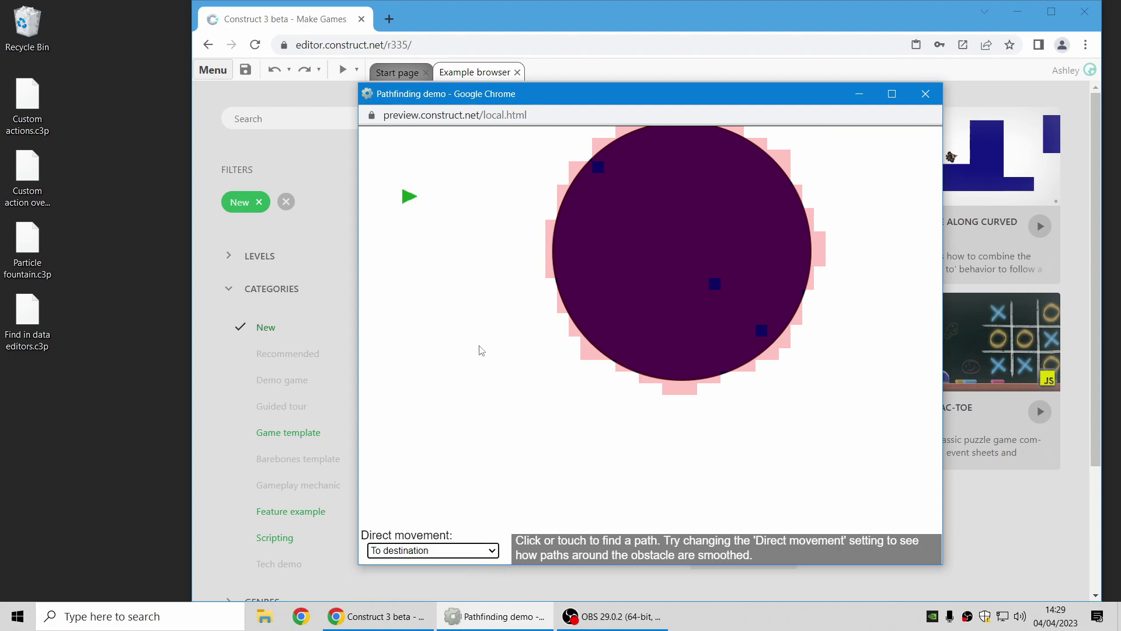
Step: Set several path targets below the arrow and past the circle to watch the routed paths
left_click(505, 425)
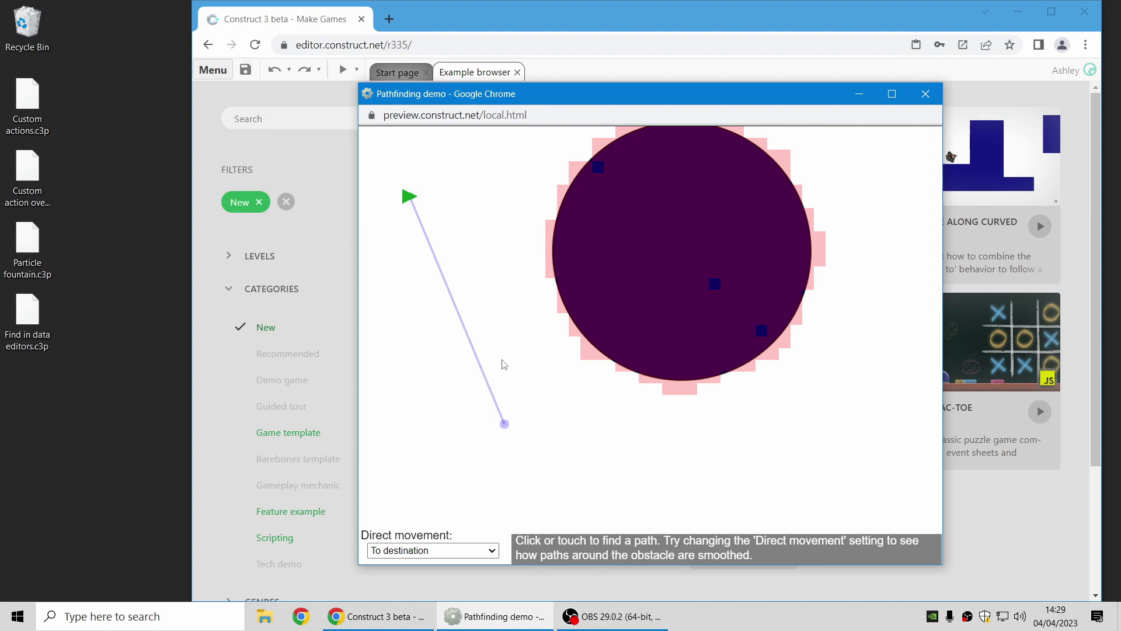
left_click(456, 451)
left_click(505, 436)
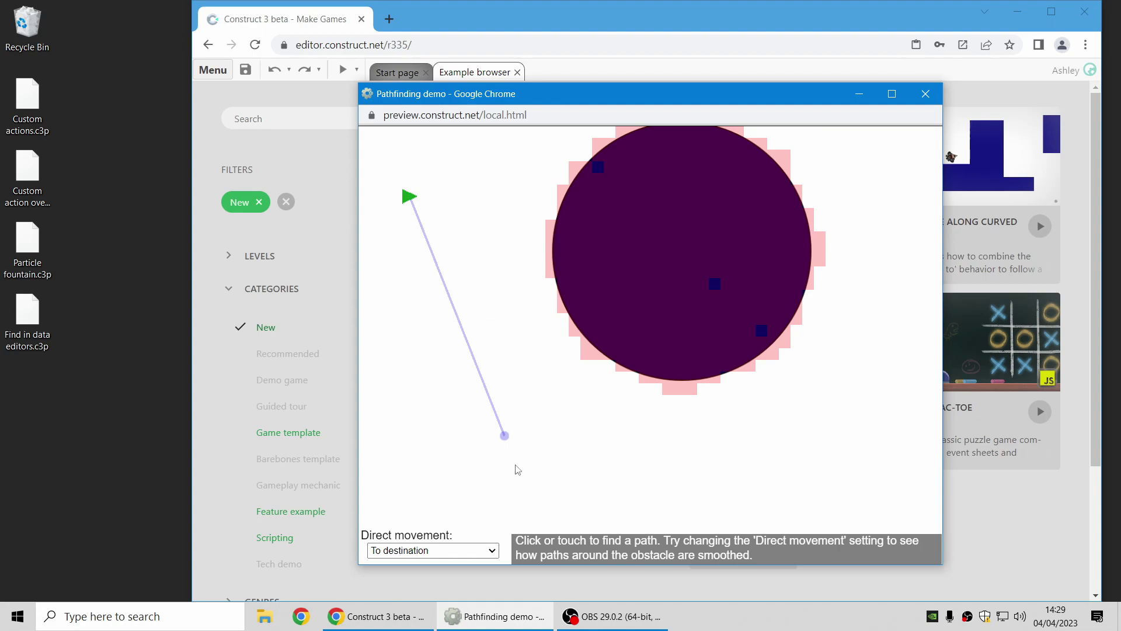
left_click(517, 470)
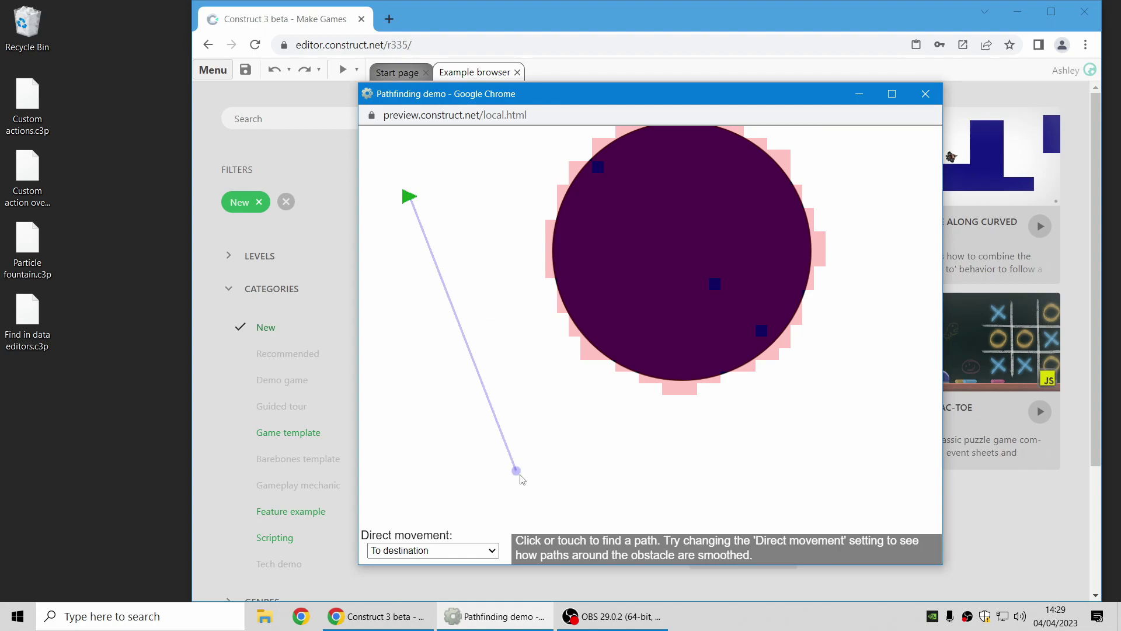
left_click(914, 309)
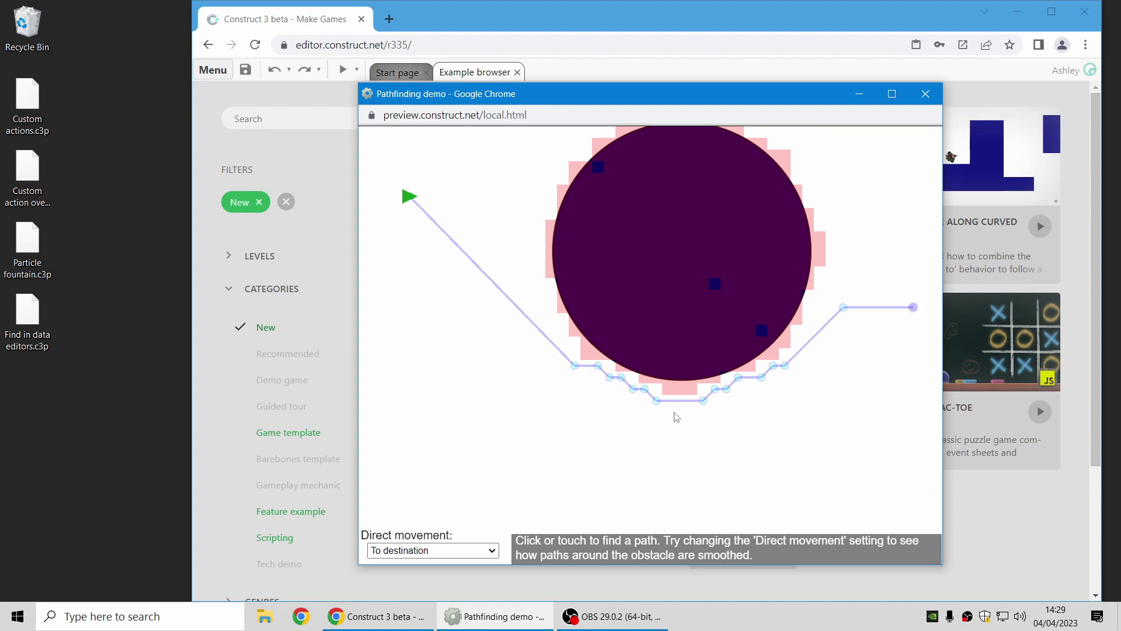
left_click(437, 550)
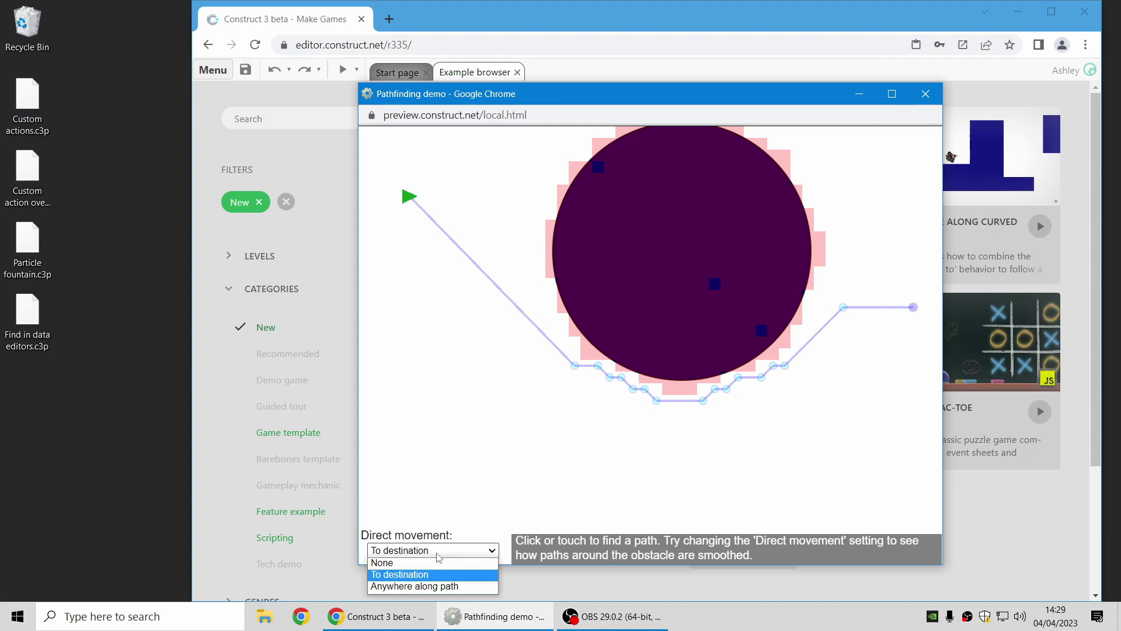
Step: Switch direct movement to Anywhere along path, retry several right-side targets, then close the demo
left_click(450, 586)
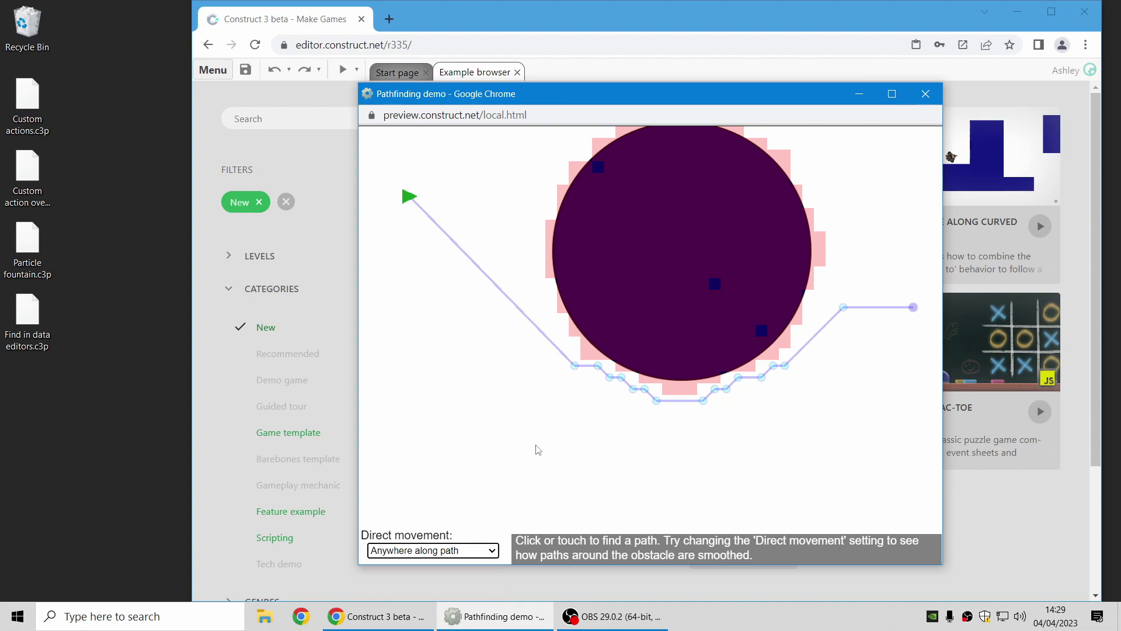
left_click(915, 311)
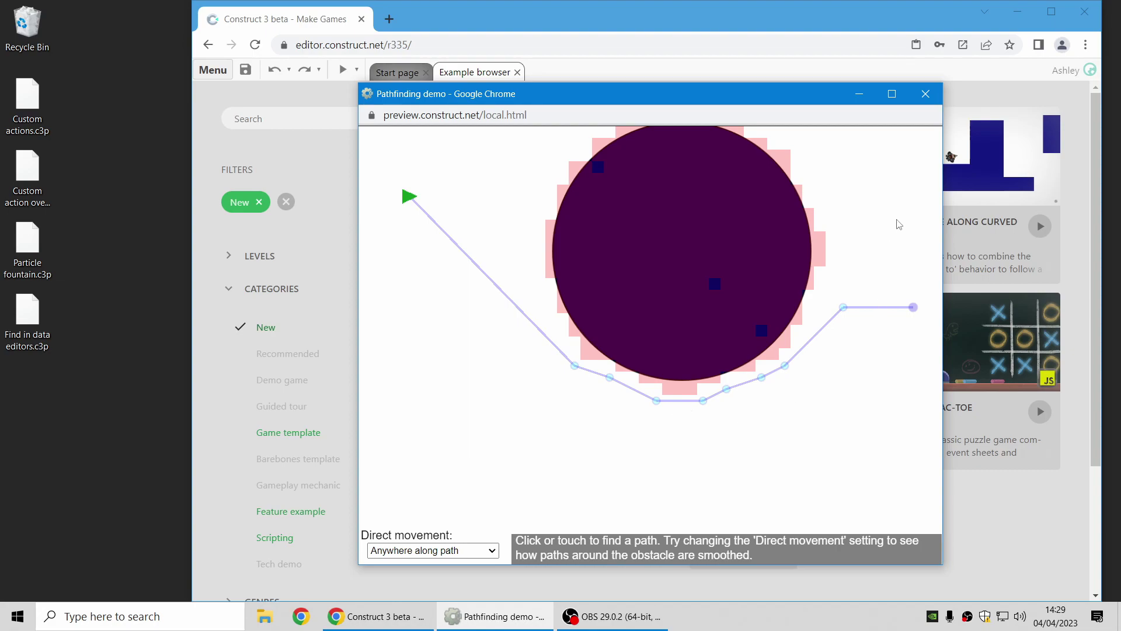
left_click(921, 222)
left_click(887, 319)
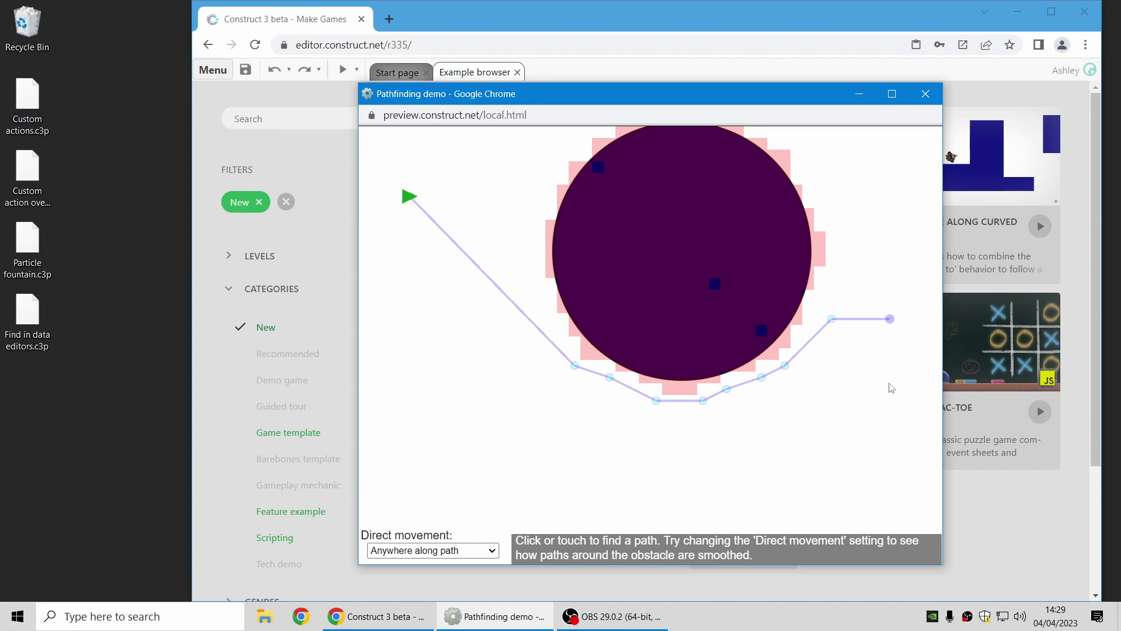
left_click(894, 263)
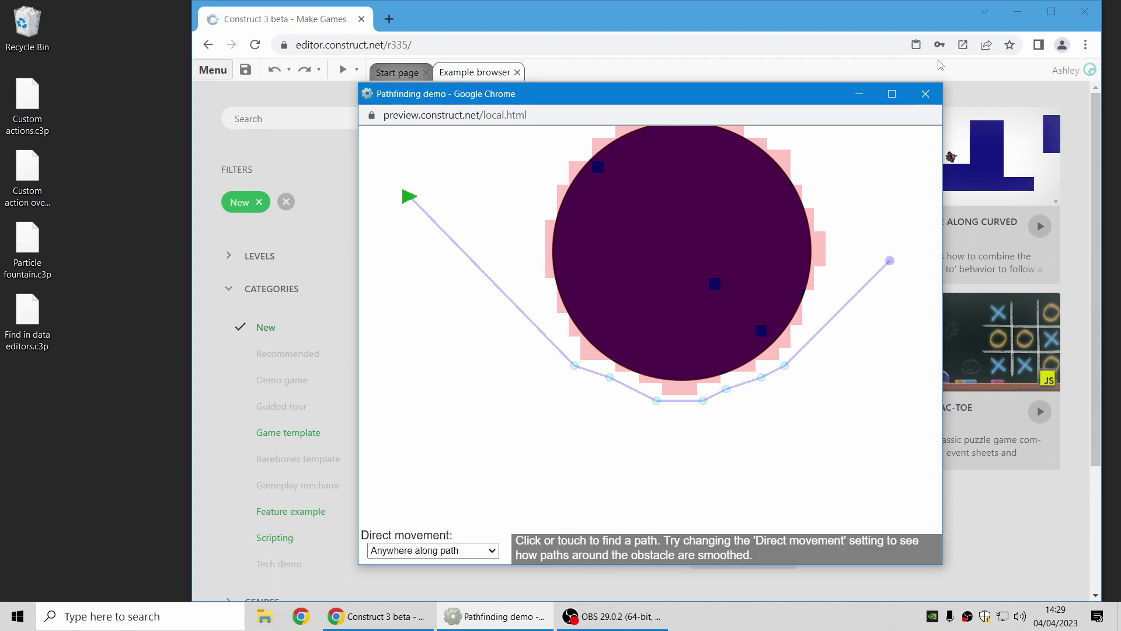
left_click(926, 93)
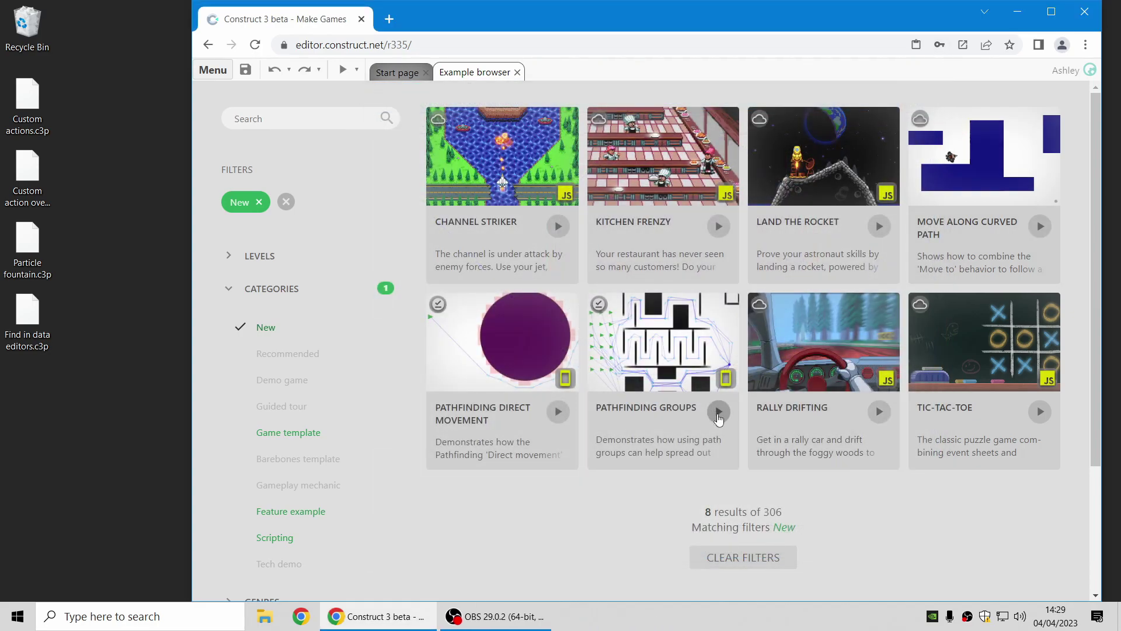
Step: Run Pathfinding Groups with Use path groups off, send all arrows right, then re-enable groups
left_click(719, 412)
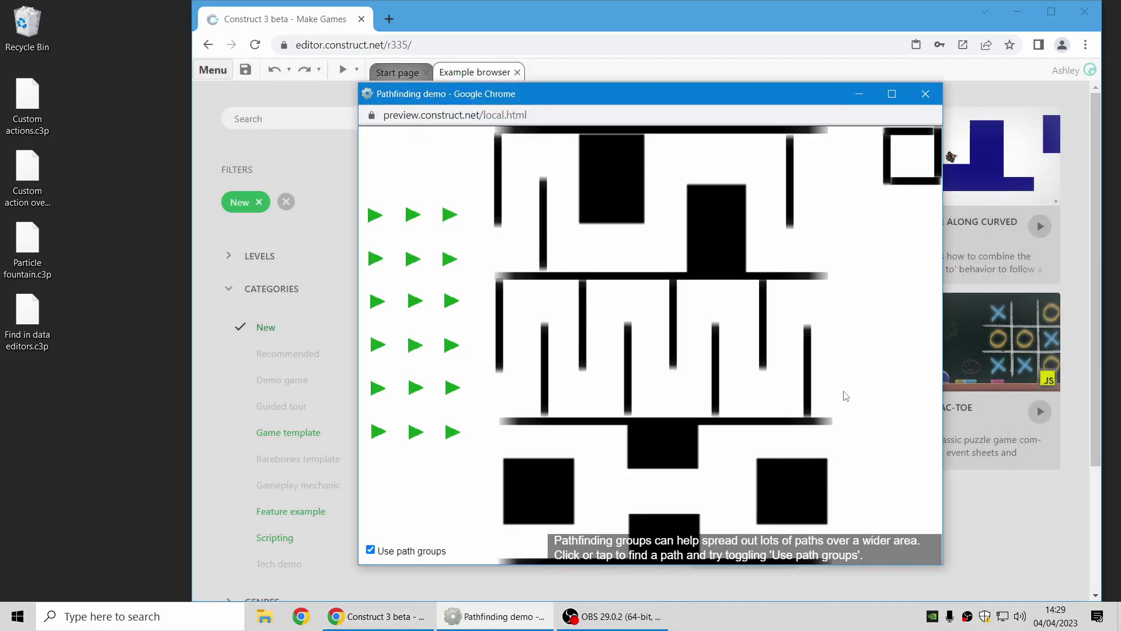
left_click(427, 551)
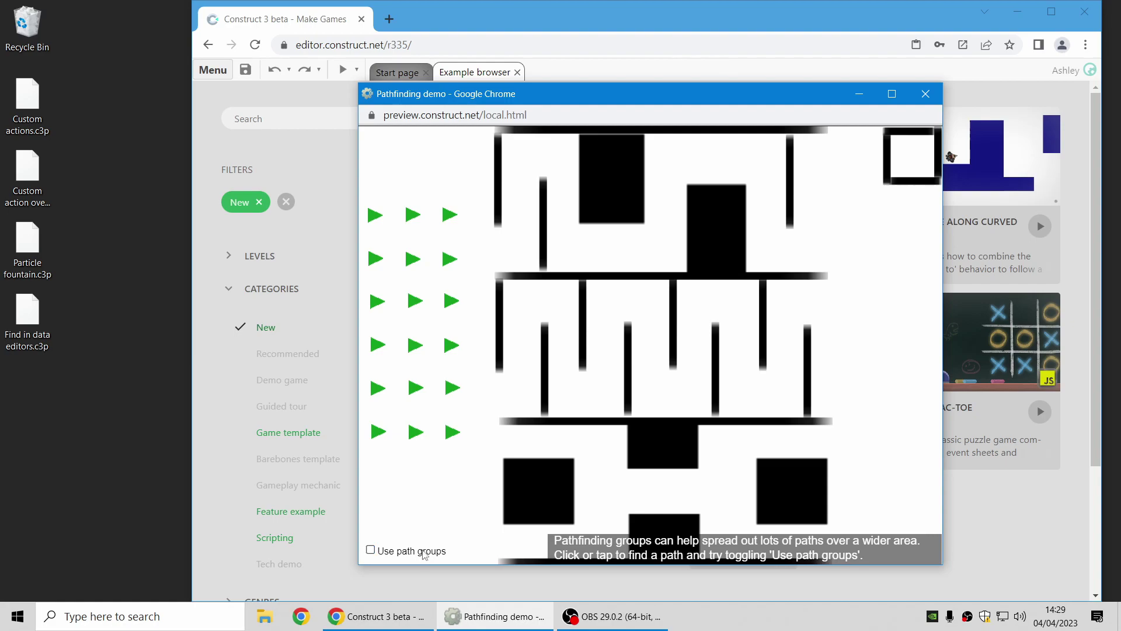
left_click(894, 496)
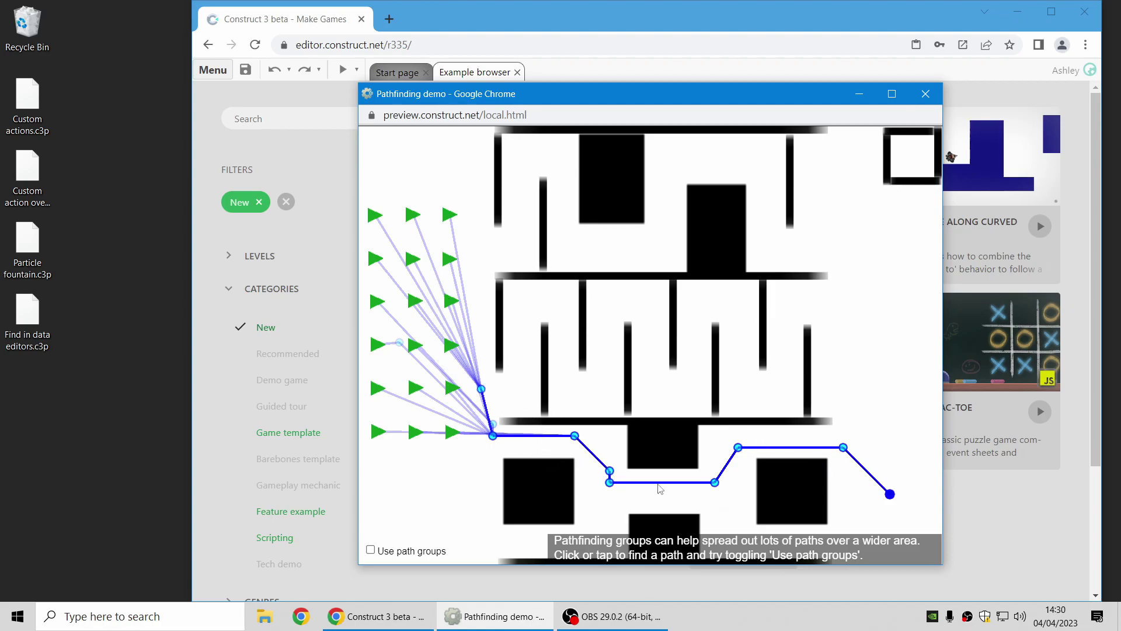
left_click(431, 553)
Step: Recompute the paths to the same right-side point, then close the Pathfinding Groups demo
left_click(891, 498)
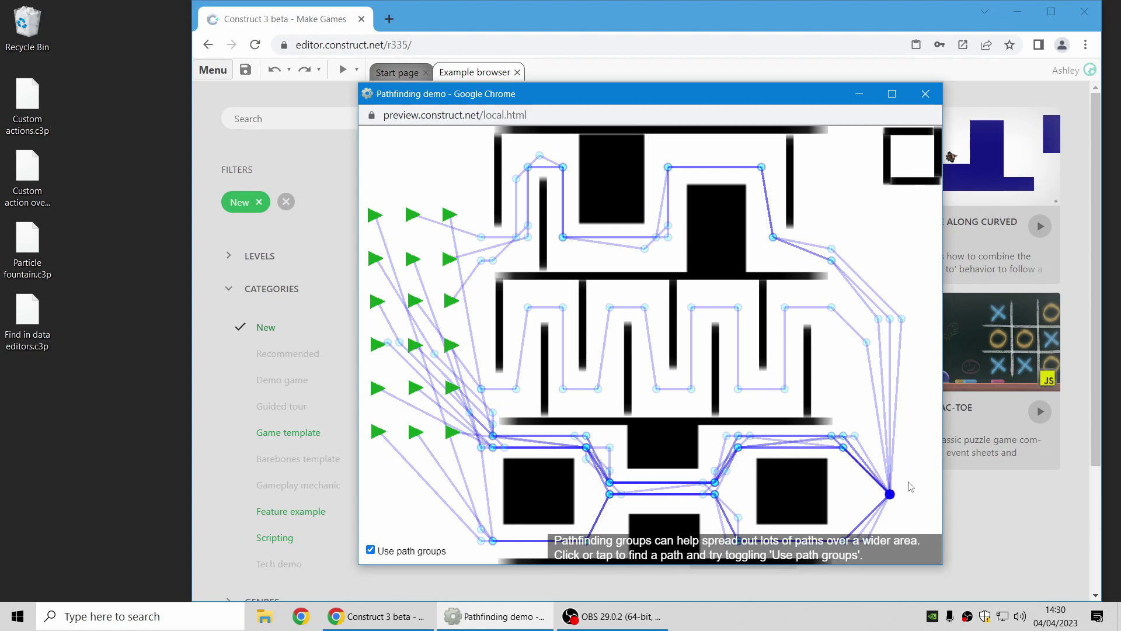
left_click(926, 95)
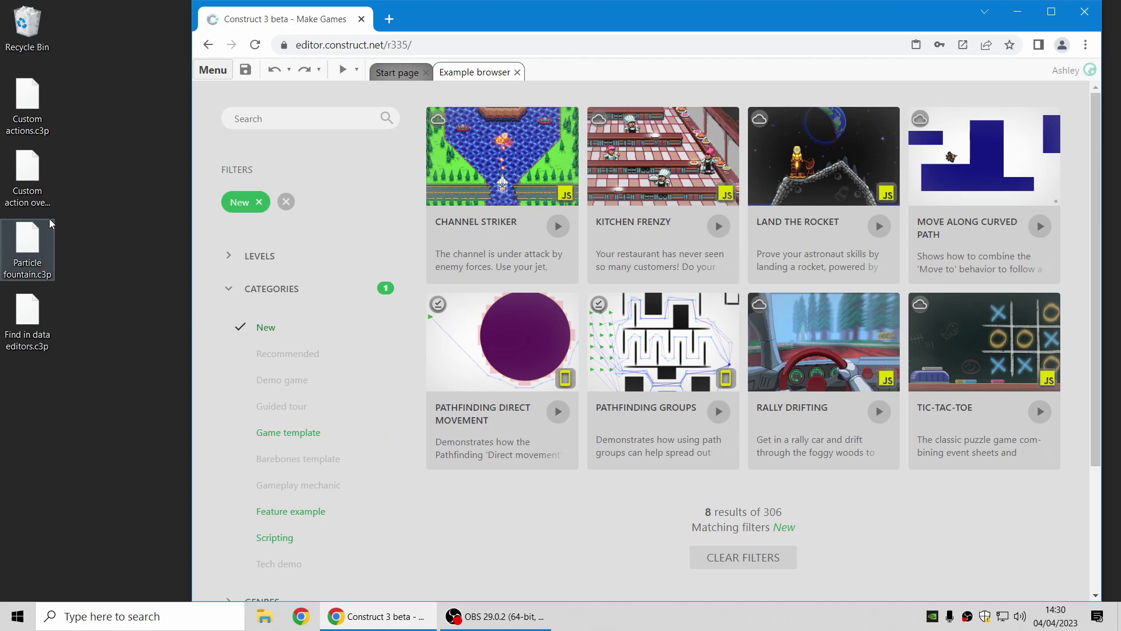
Step: Open Particle fountain.c3p from the desktop and preview it, restarting the preview twice
left_click(30, 262)
left_click_drag(19, 250, 665, 336)
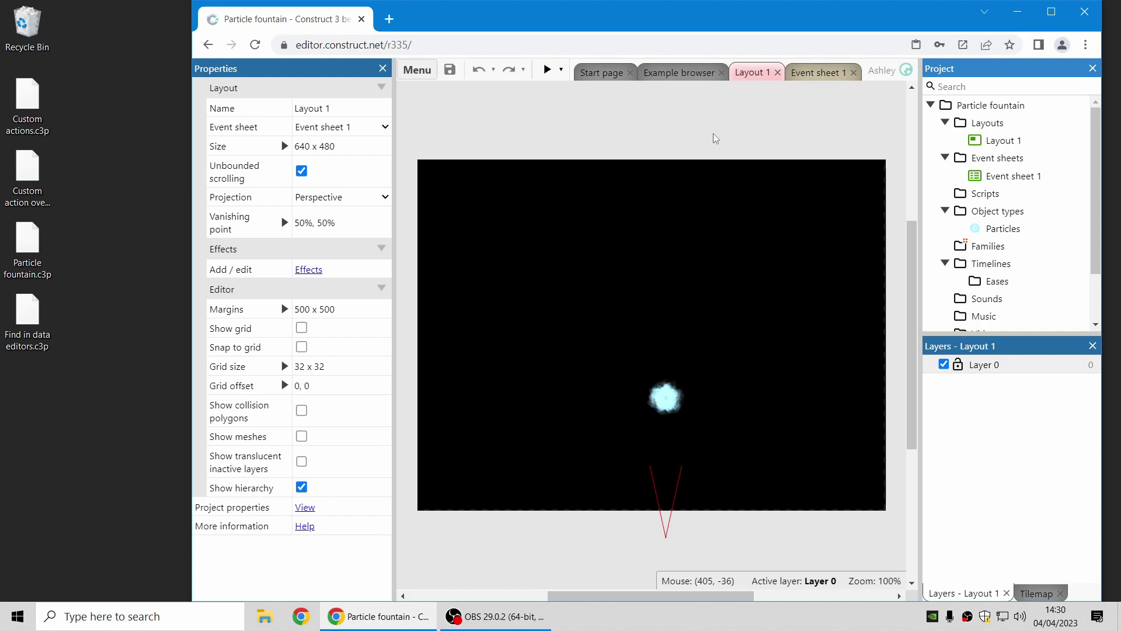
left_click(547, 69)
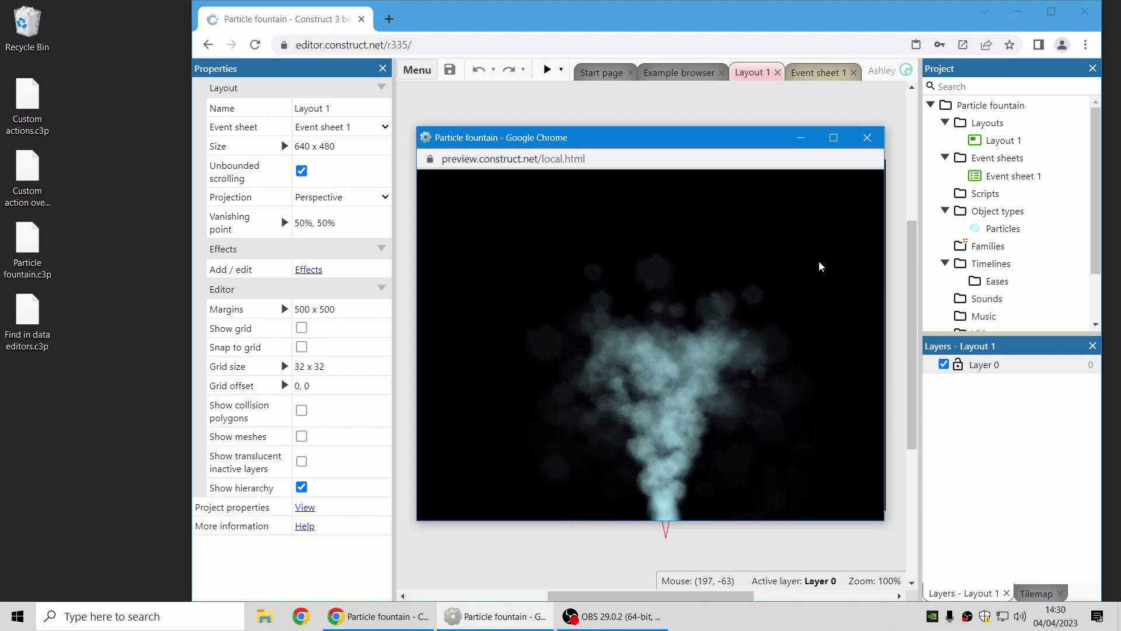
key("F5")
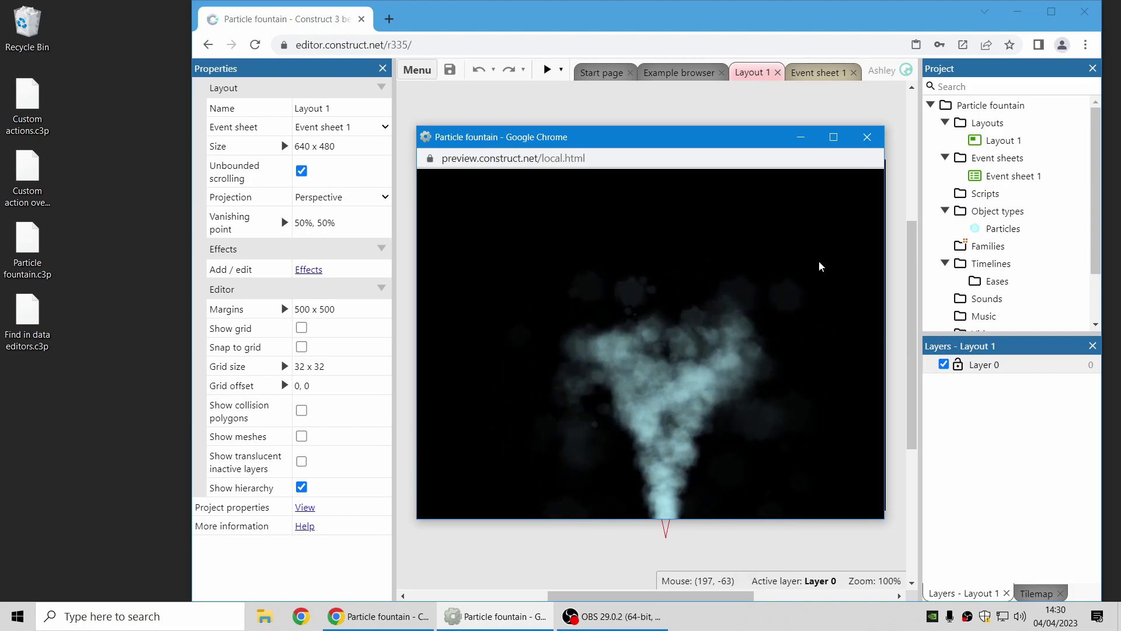
key("F5")
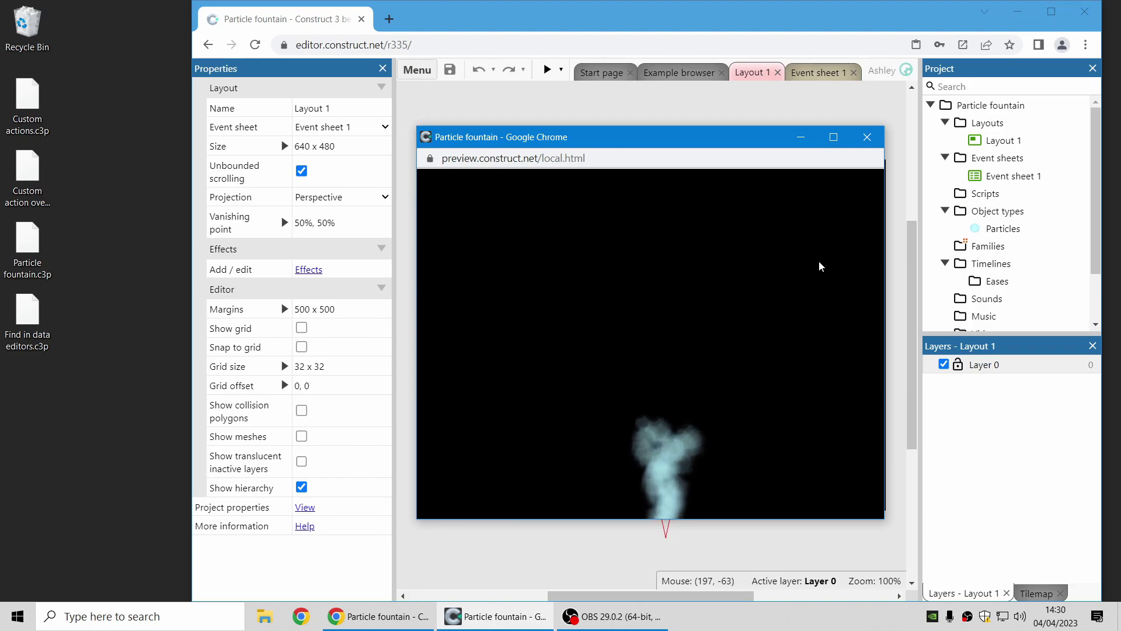
Step: Close the preview and give On start of layout a Particles Fast-forward action of 3 seconds
left_click(867, 136)
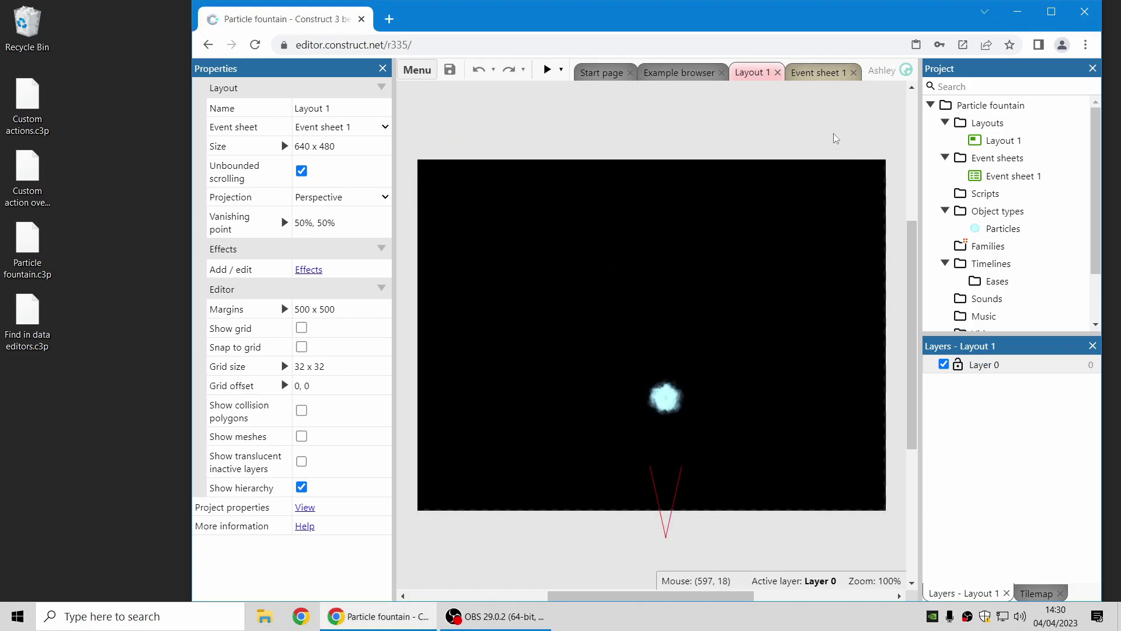
left_click(822, 74)
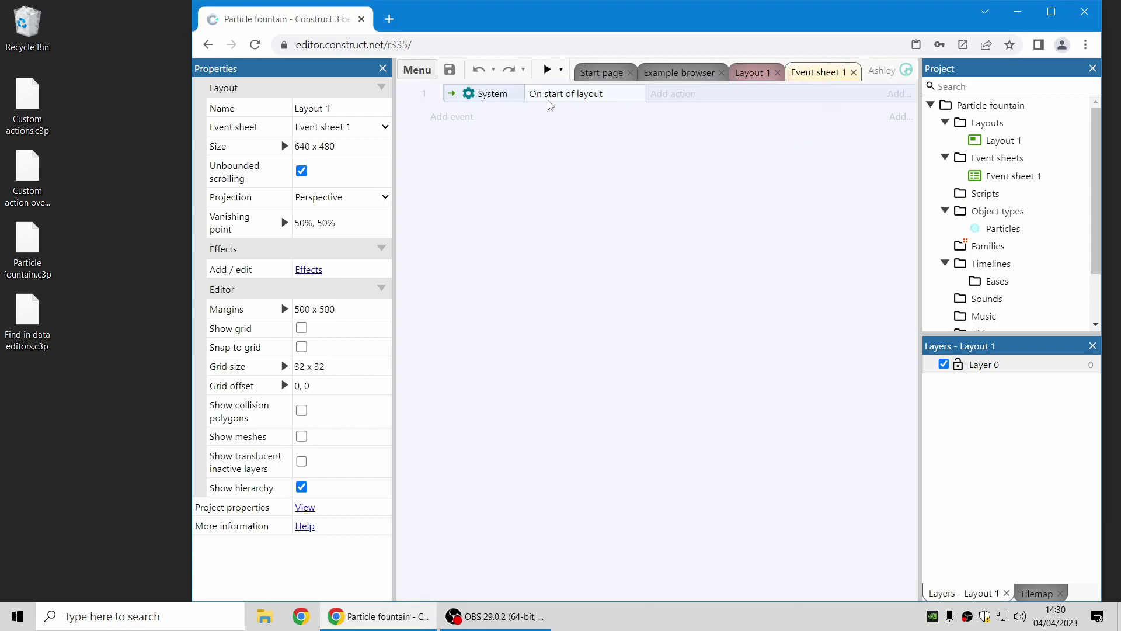
left_click(675, 94)
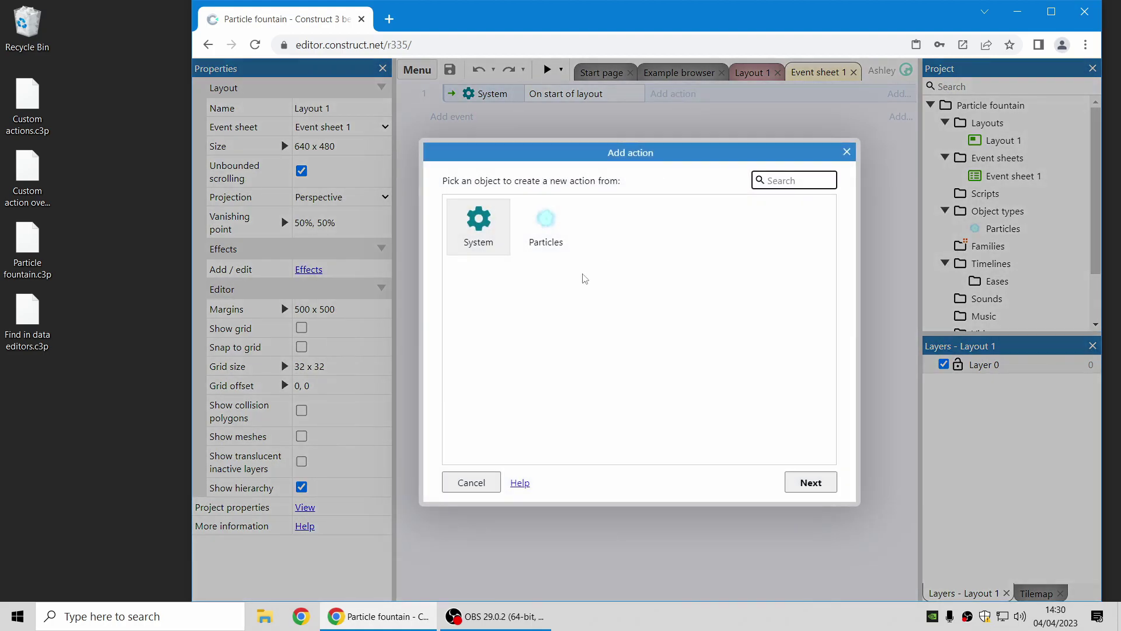
double_click(549, 233)
left_click(517, 321)
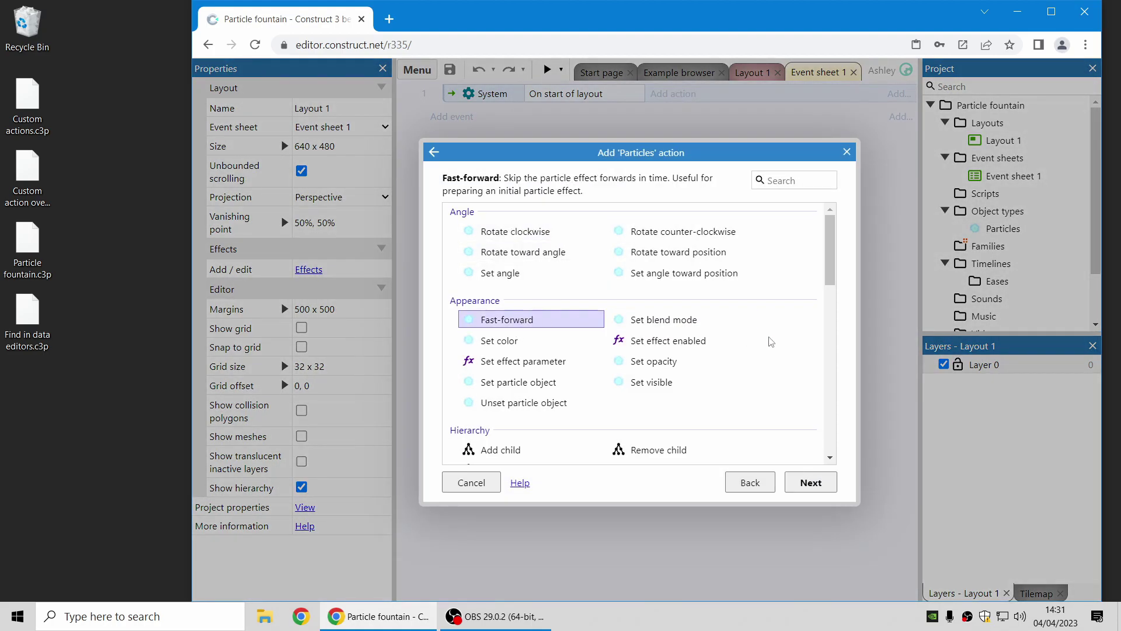
left_click(811, 483)
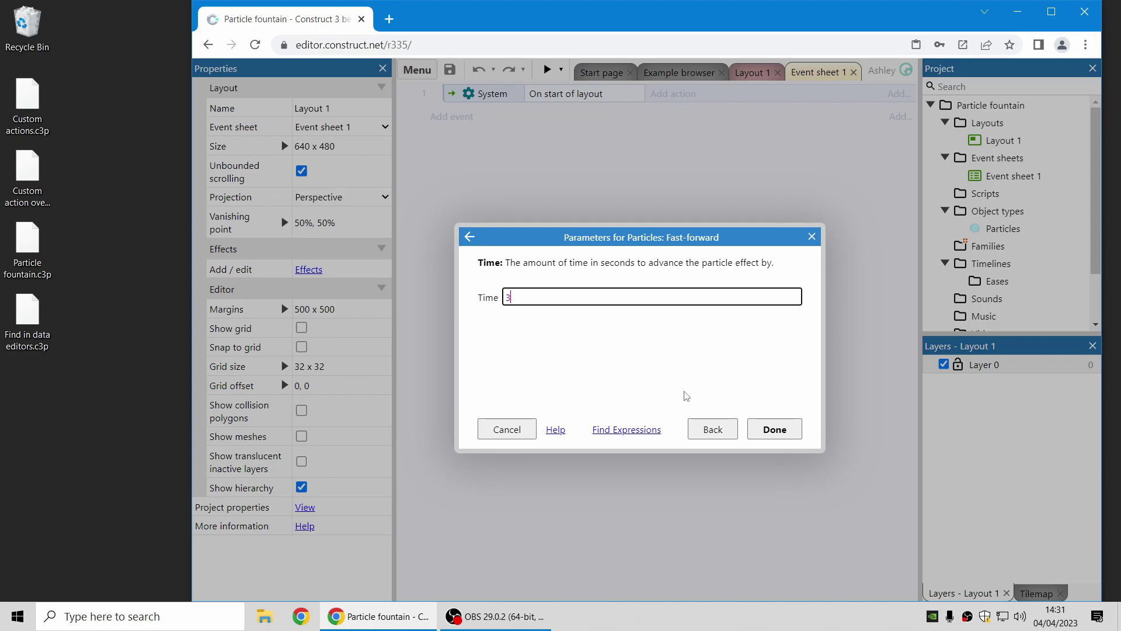
key("Return")
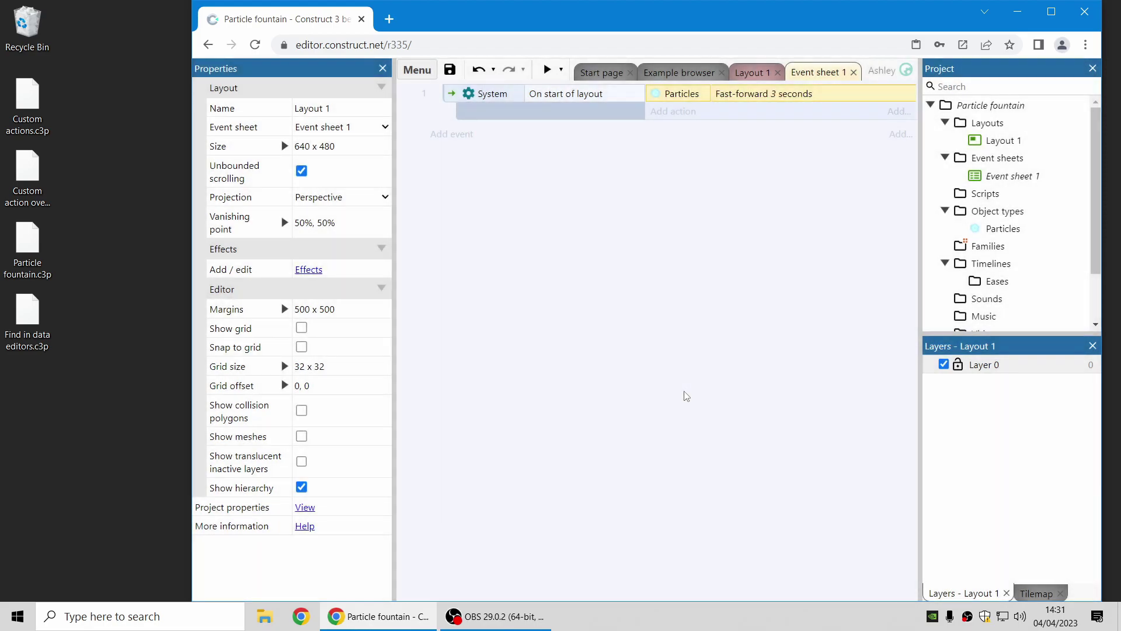
left_click(545, 68)
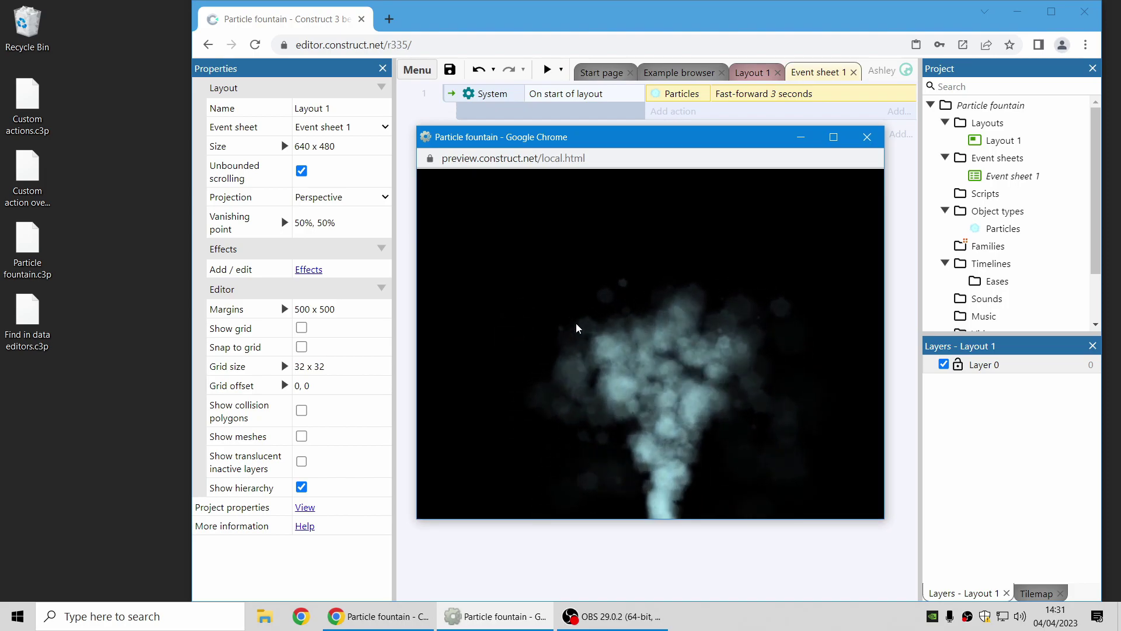
key("F5")
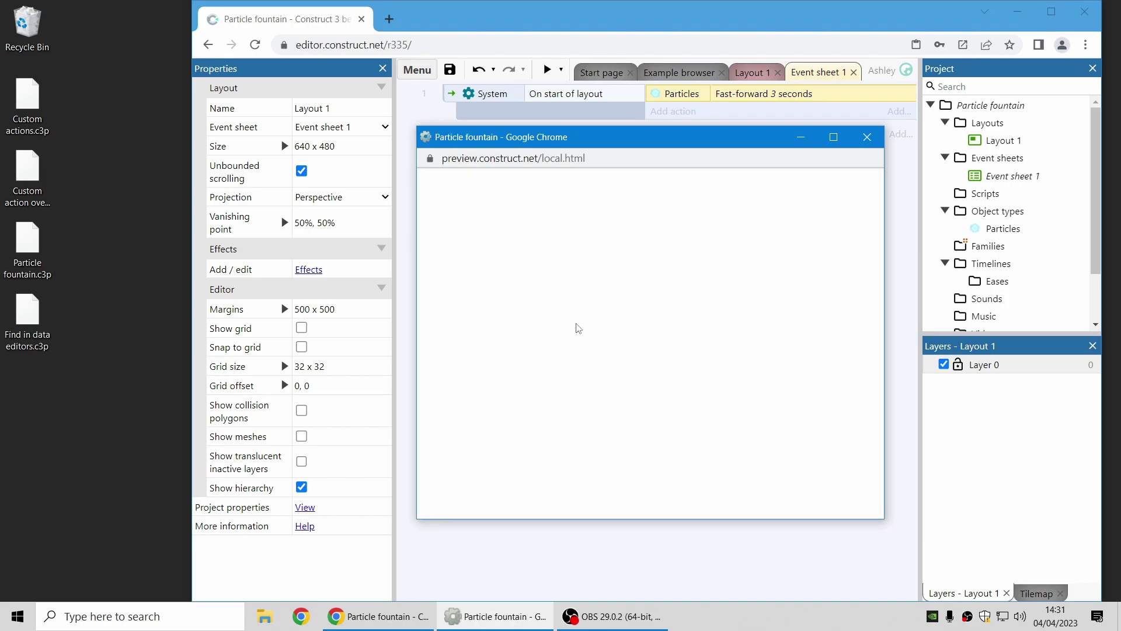
key("F5")
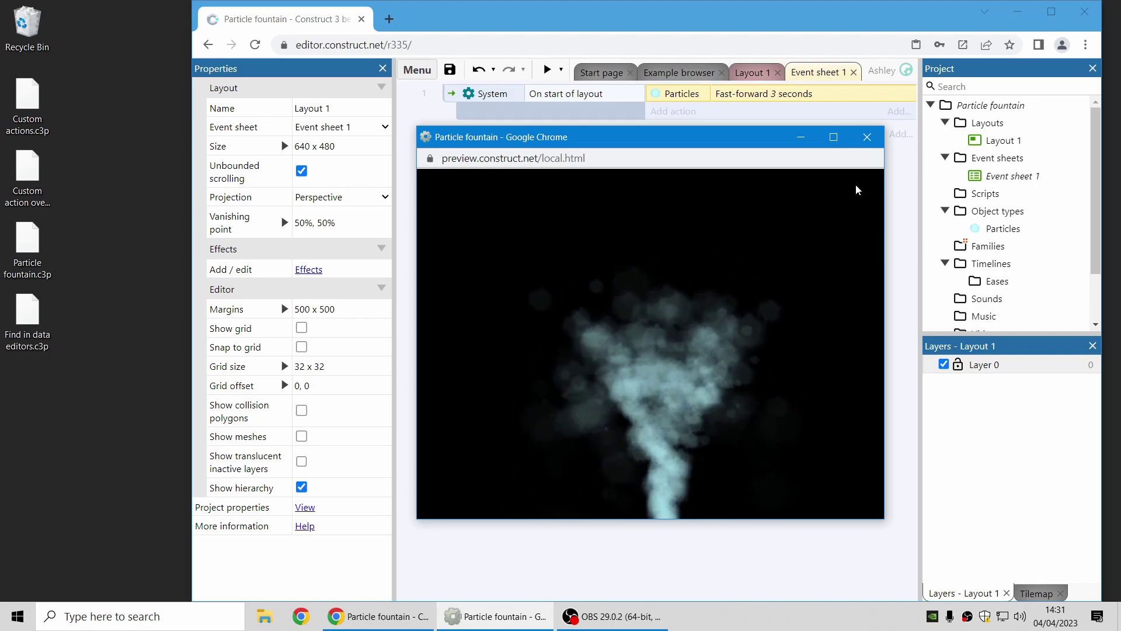
left_click(868, 137)
right_click(991, 108)
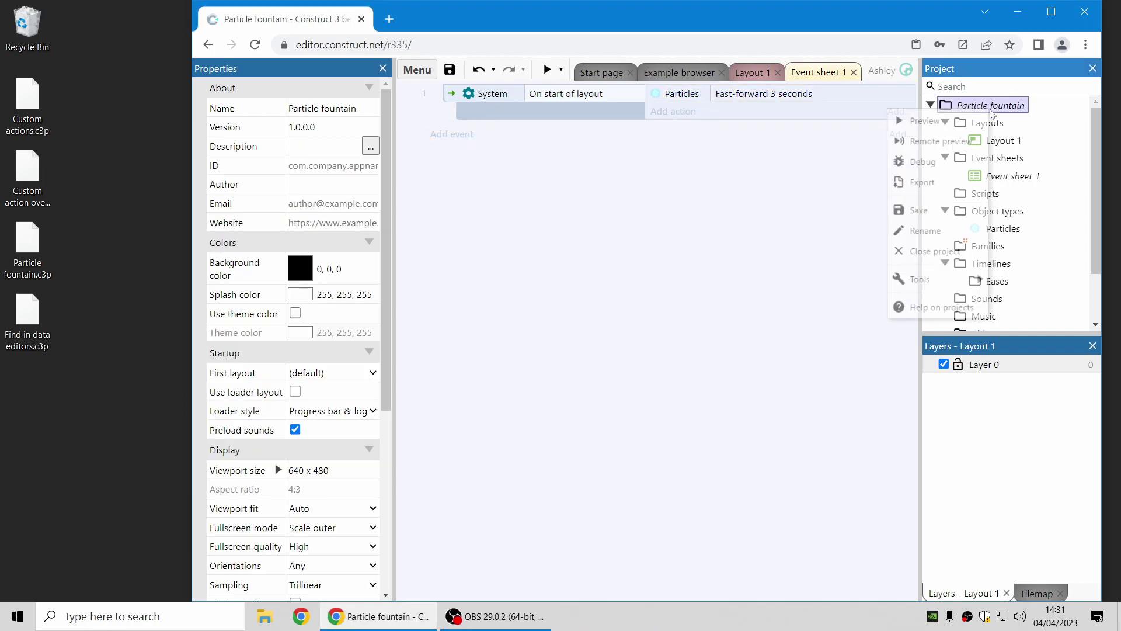
Step: Close Particle fountain without saving and open Find in data editors.c3p from the desktop
left_click(946, 264)
left_click(691, 362)
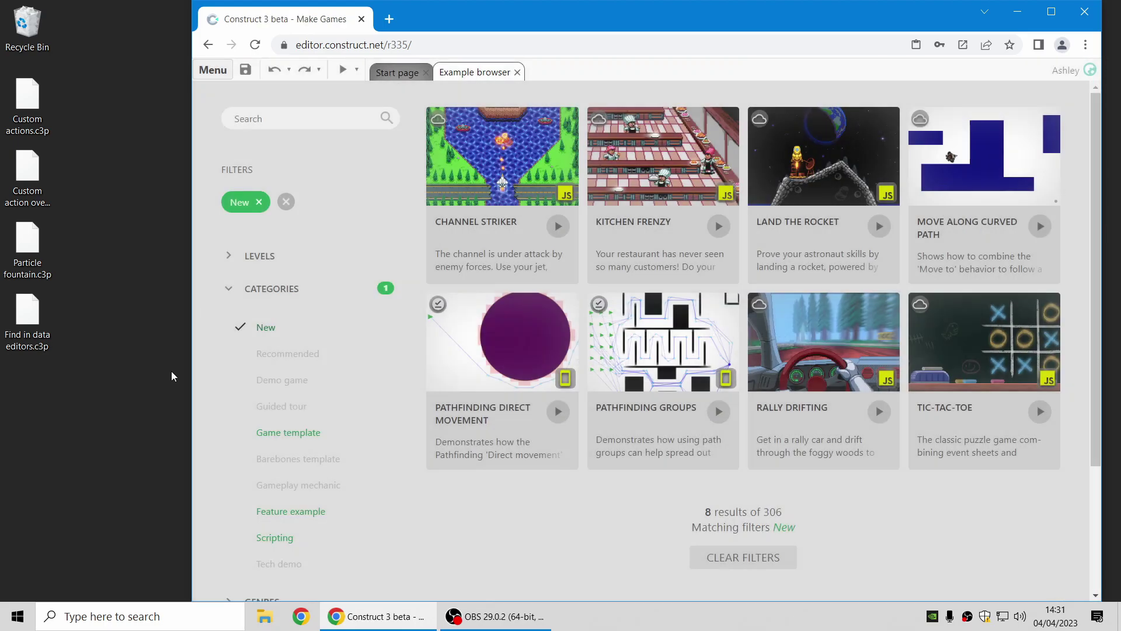
left_click(33, 316)
left_click_drag(31, 318, 671, 315)
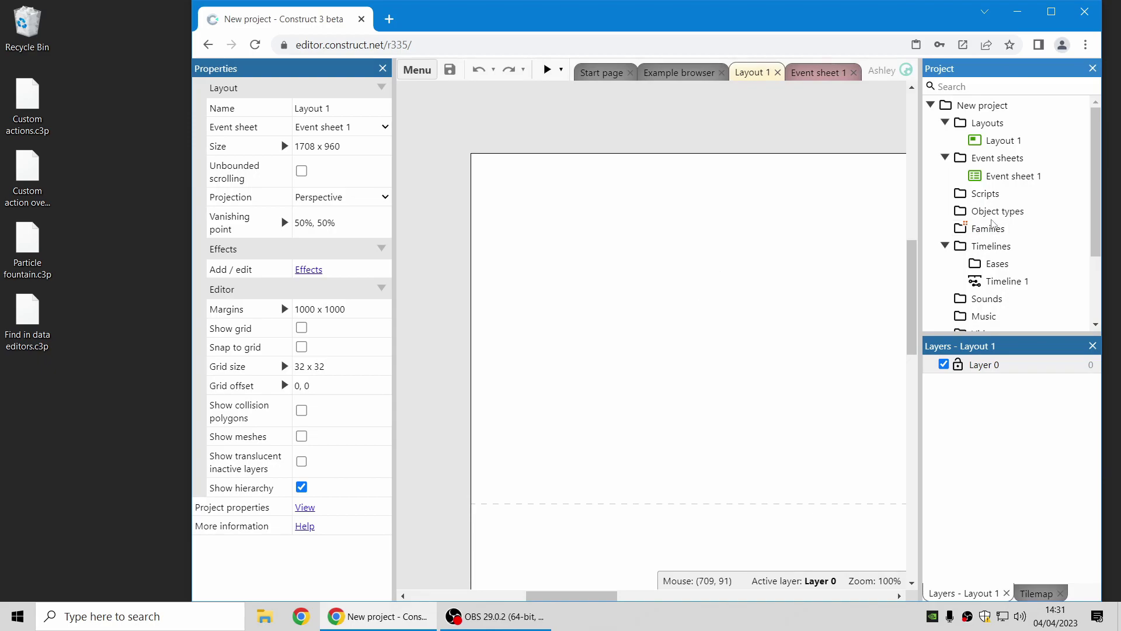
Step: View DemoArray.json and DemoDictionary.json in their editors, close both, and return to Layout 1
scroll(992, 226, "down", 3)
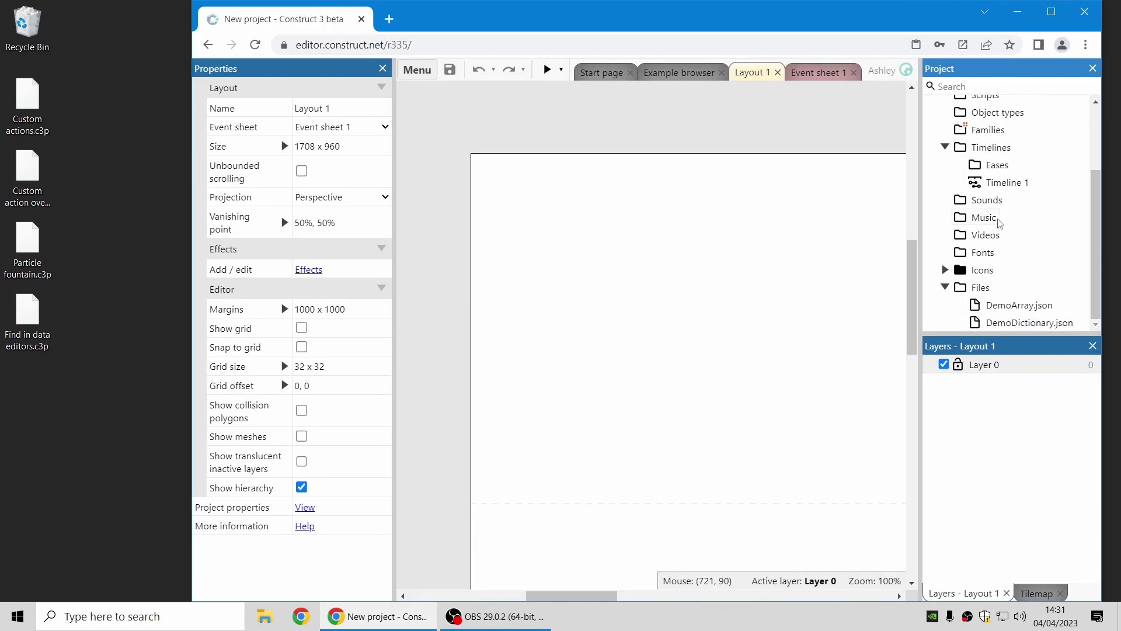
double_click(1021, 306)
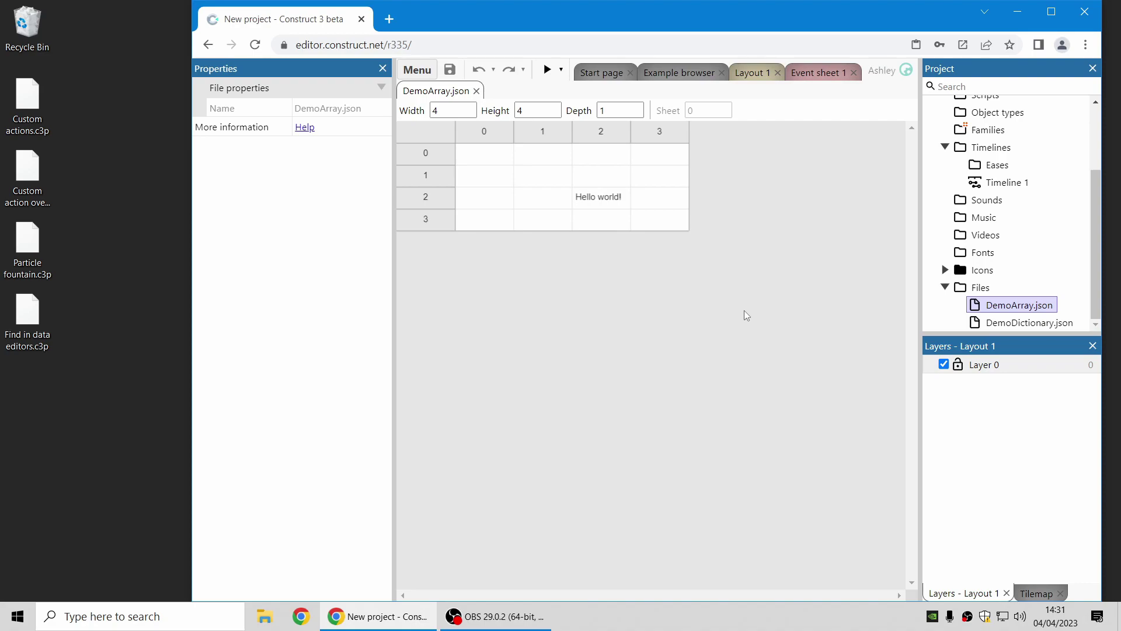
double_click(1012, 324)
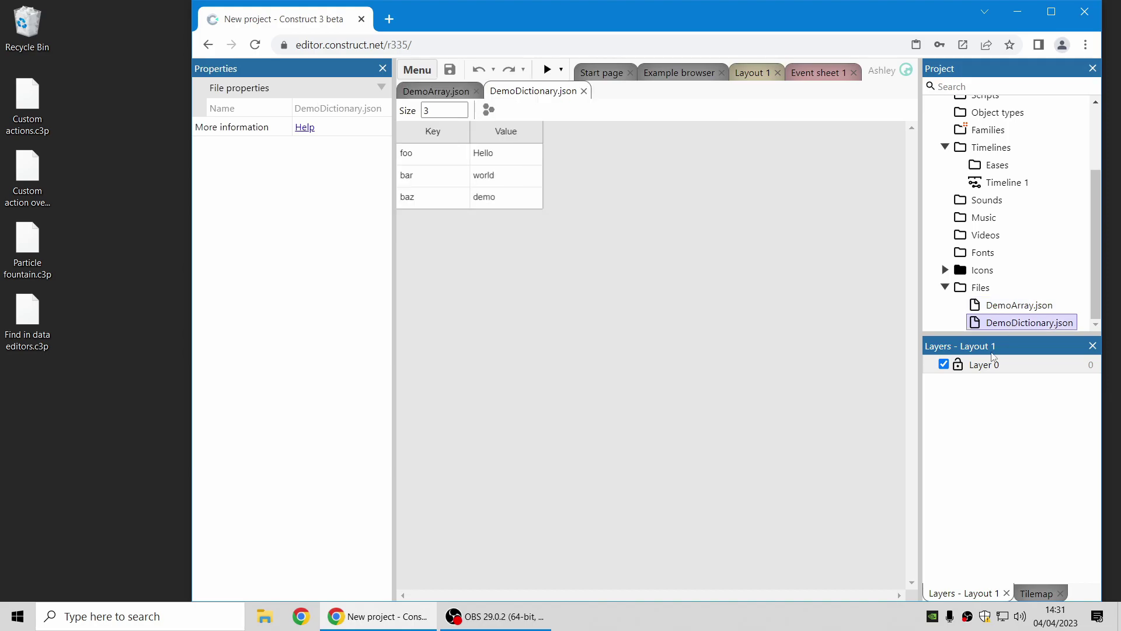
left_click(499, 157)
left_click(583, 91)
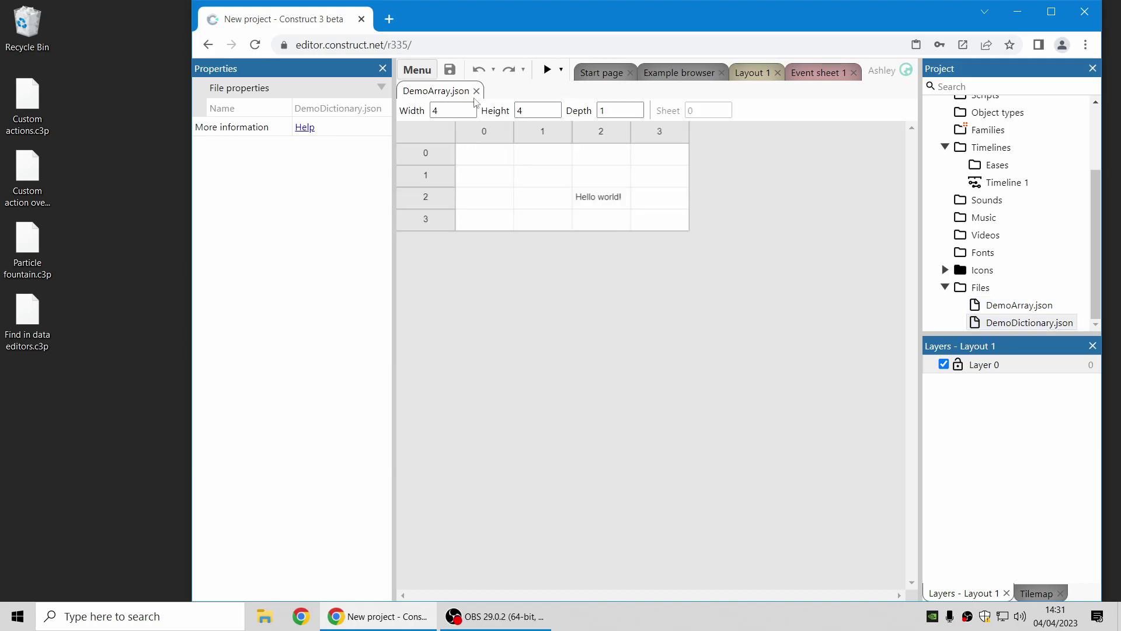
left_click(477, 91)
left_click(753, 72)
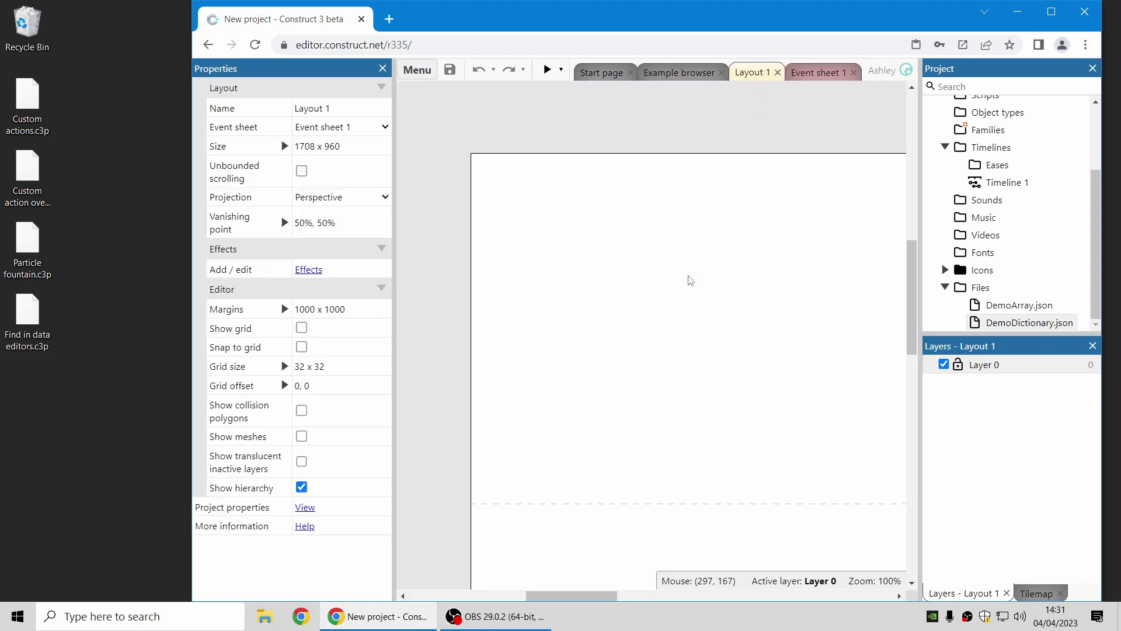
Step: Search all project files for 'hello' and move the results panel to the lower right
key("ctrl+f")
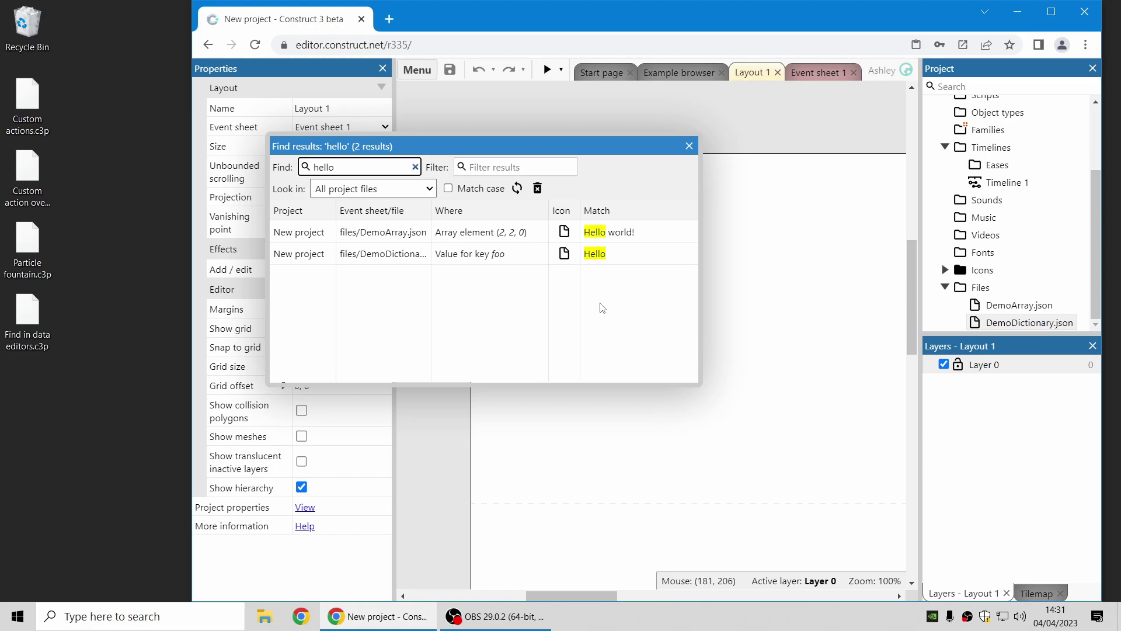
left_click(524, 236)
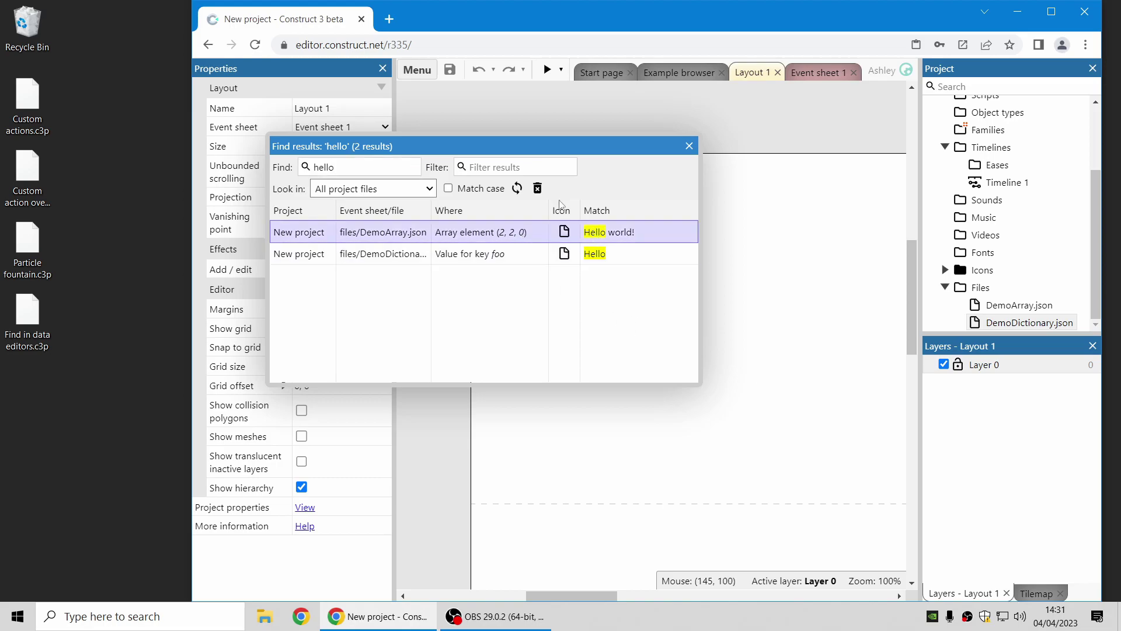
left_click_drag(562, 145, 727, 330)
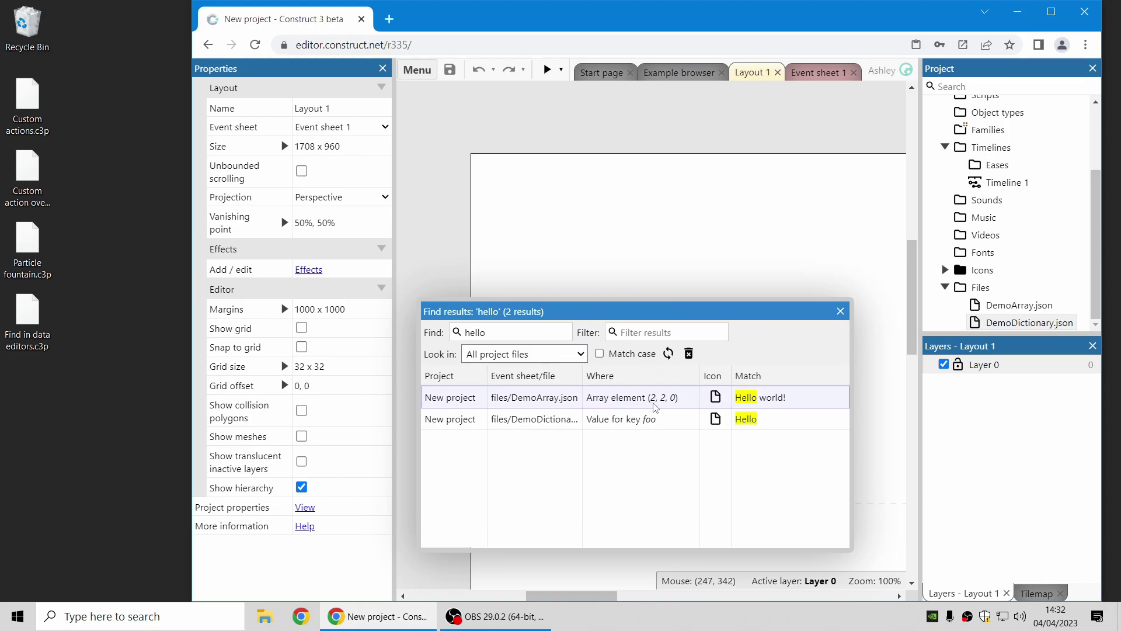
Step: Jump to the Hello matches in DemoArray.json and DemoDictionary.json, then close the search results
left_click(668, 404)
left_click(629, 424)
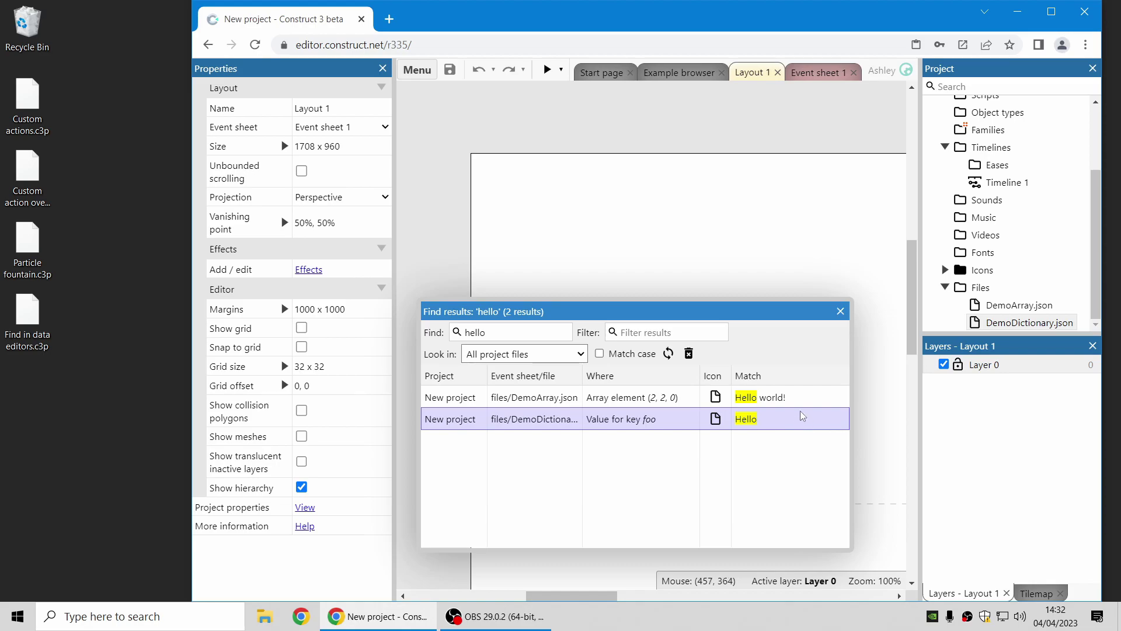
left_click(782, 405)
double_click(782, 405)
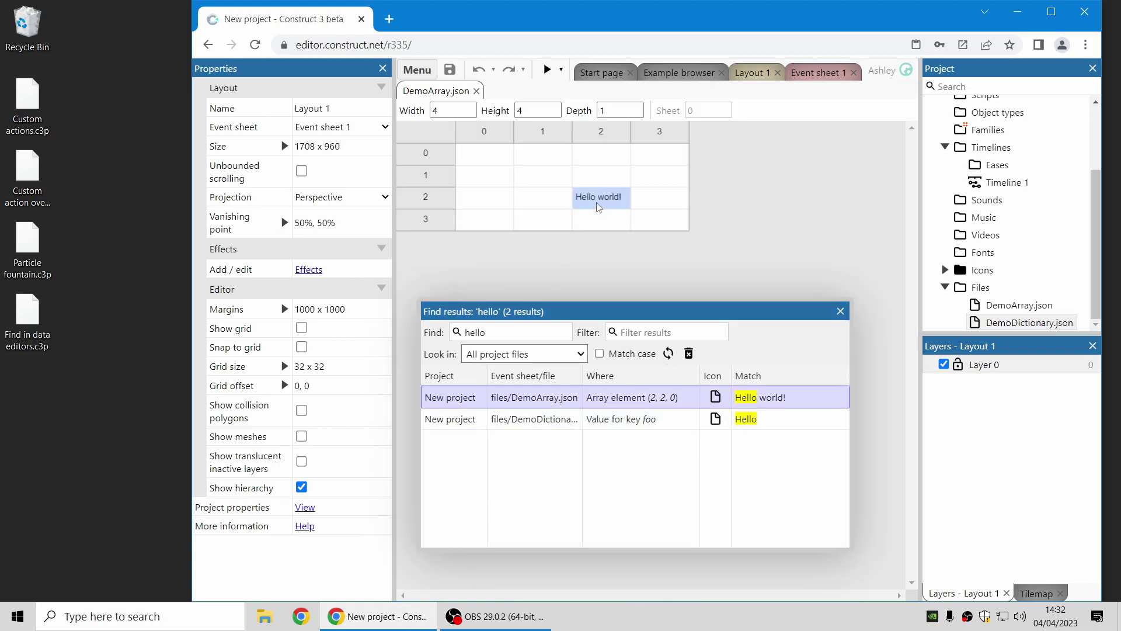
double_click(774, 425)
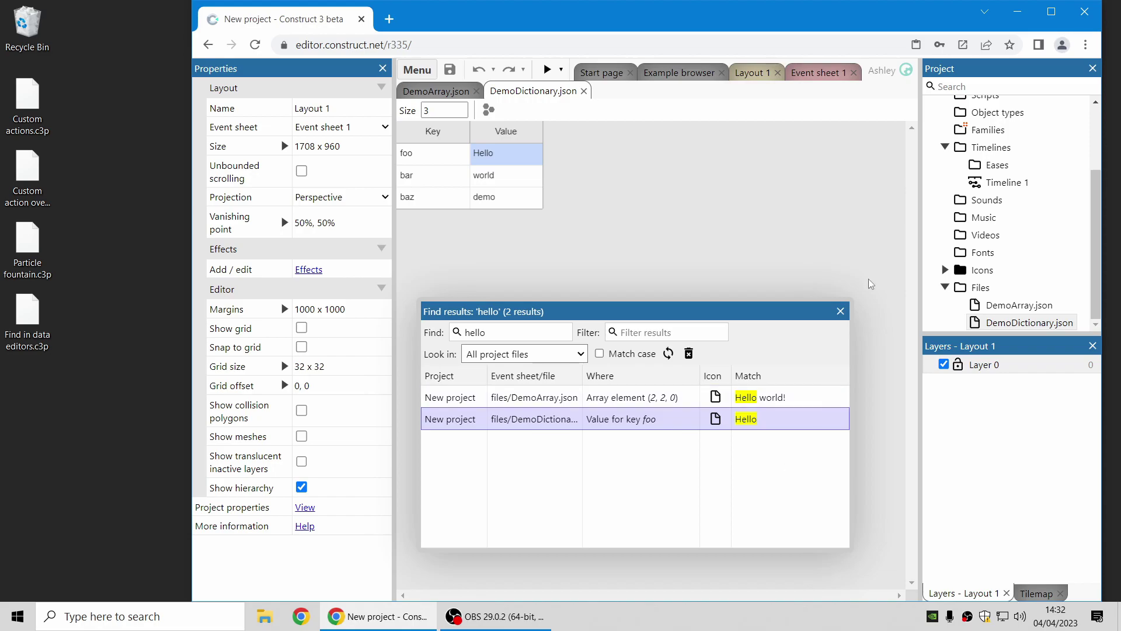
left_click(840, 311)
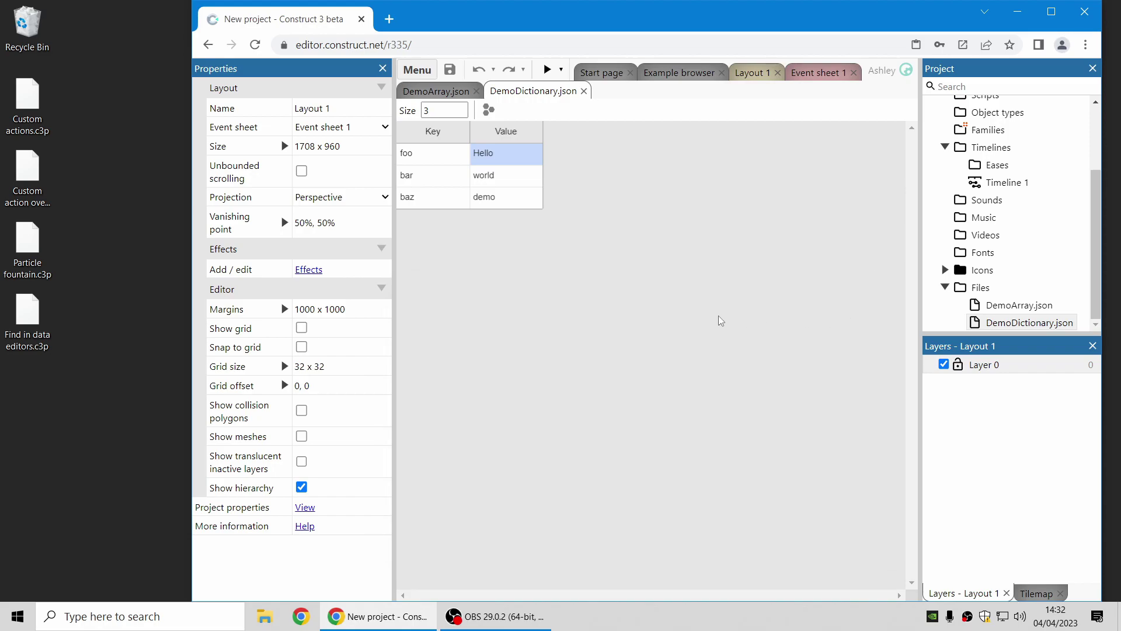